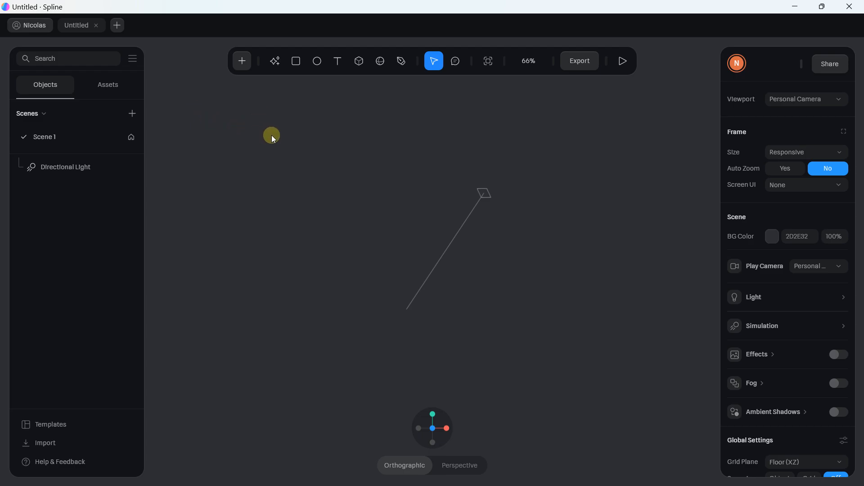
Orbit the empty scene so the ground grid and axes come into view
right_drag(288, 144, 382, 180)
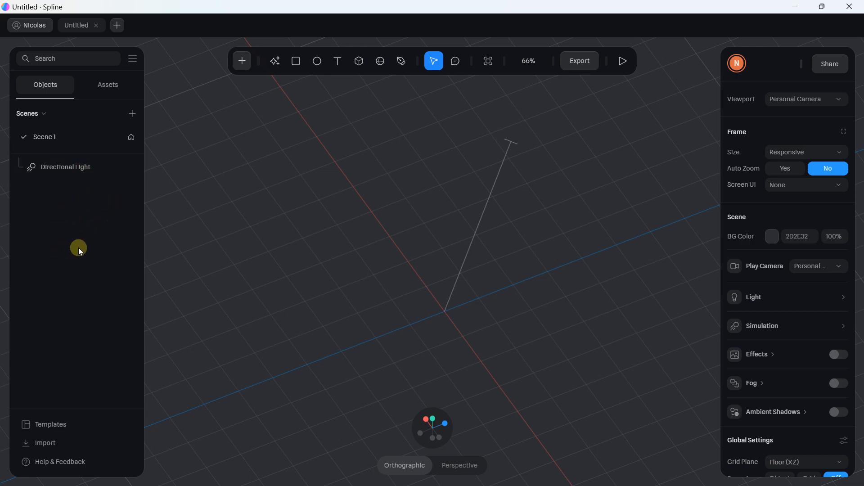
Switch the left panel to Assets to list the material, colour, image, media and audio groups
click(106, 89)
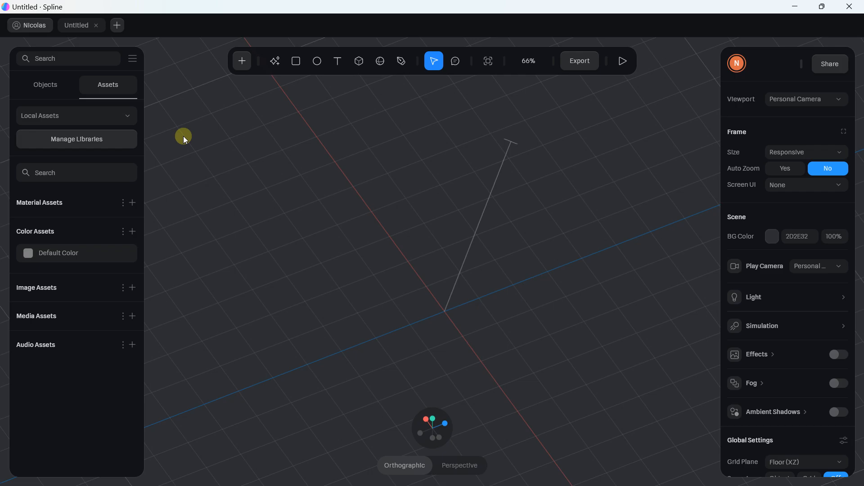
Go back to the Objects list and browse the add-object menu without adding anything
click(50, 88)
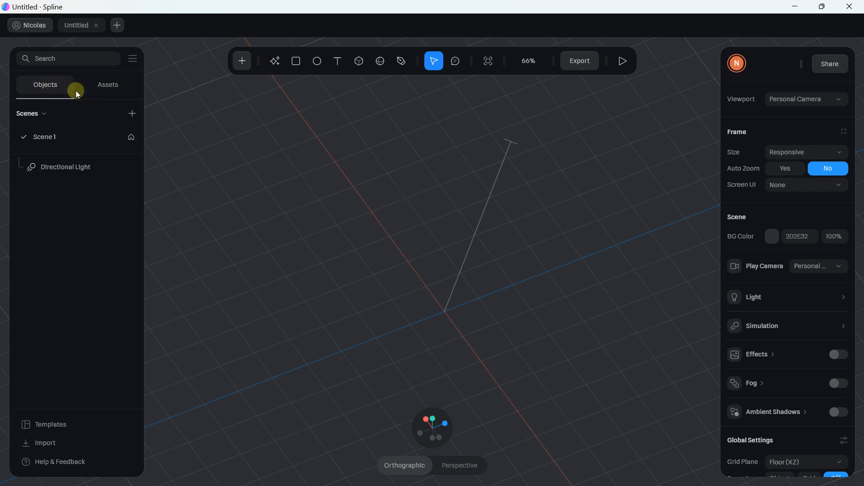
click(249, 61)
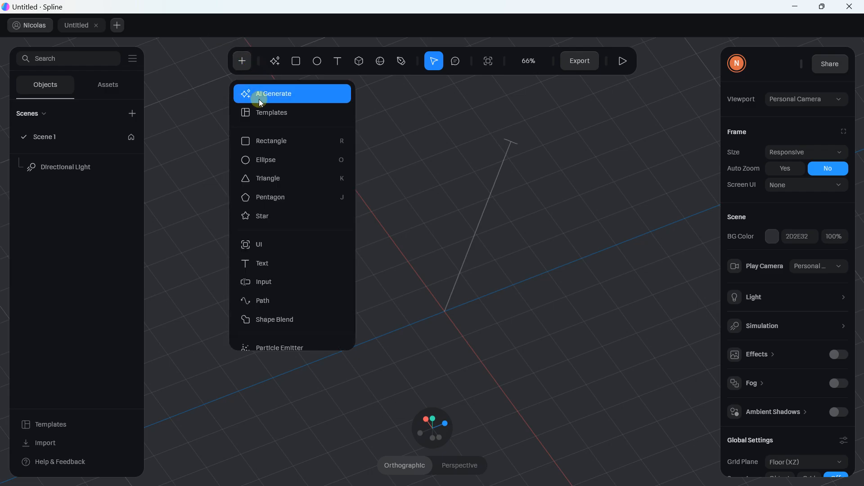
scroll(276, 206, down, 3)
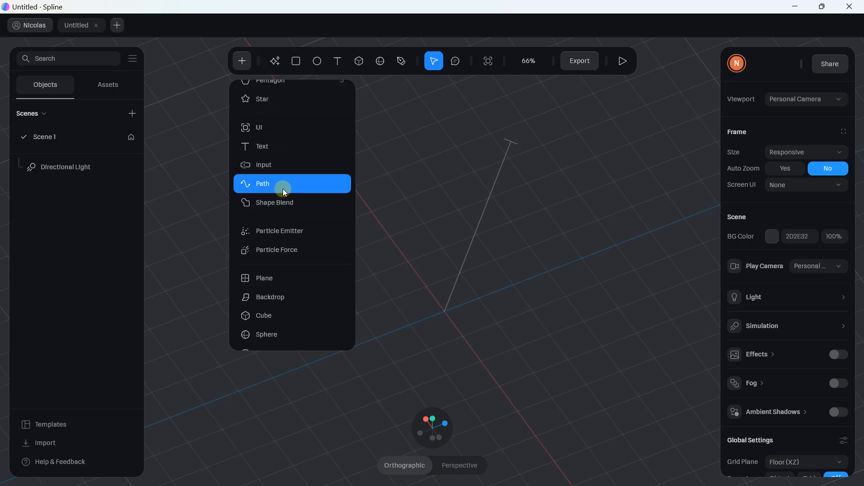
scroll(282, 188, down, 6)
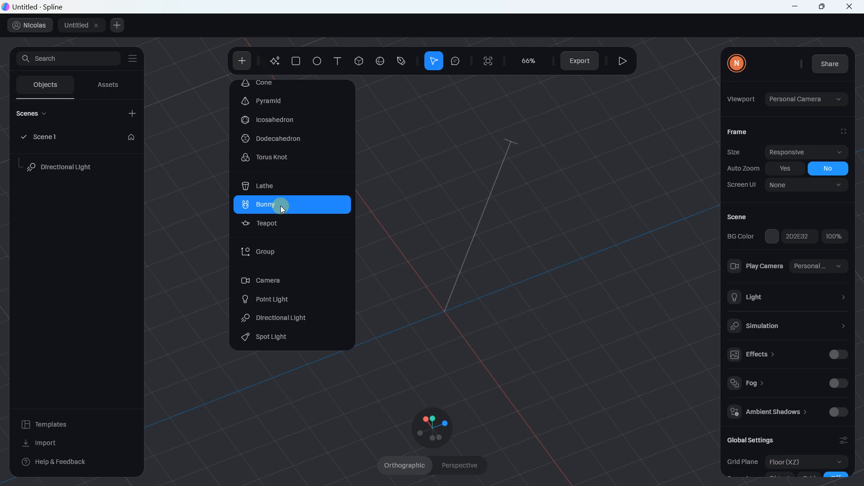
click(207, 182)
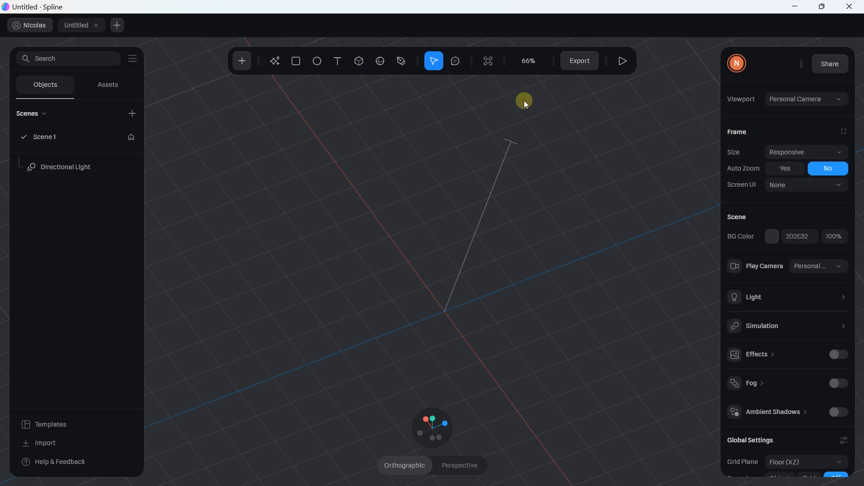
Draw a 194 × 194 × 351 cube on the grid with the Cube tool and frame it in view
click(359, 61)
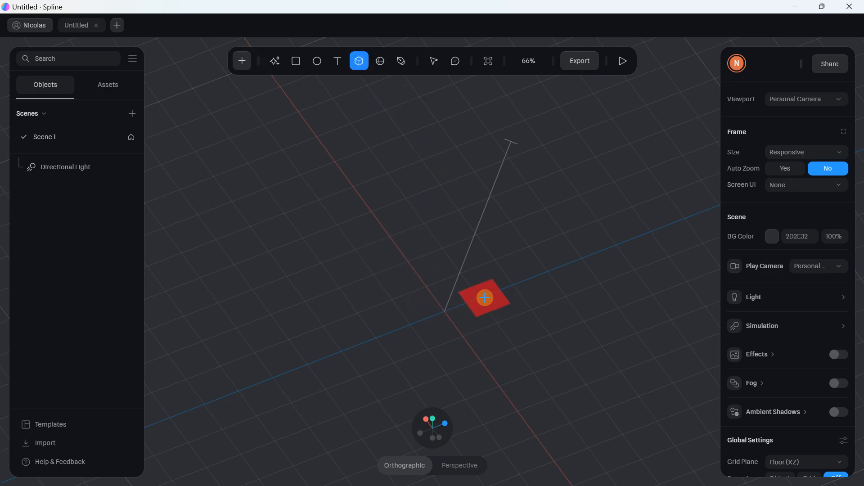
drag(474, 298, 331, 293)
scroll(395, 247, up, 4)
scroll(396, 247, up, 2)
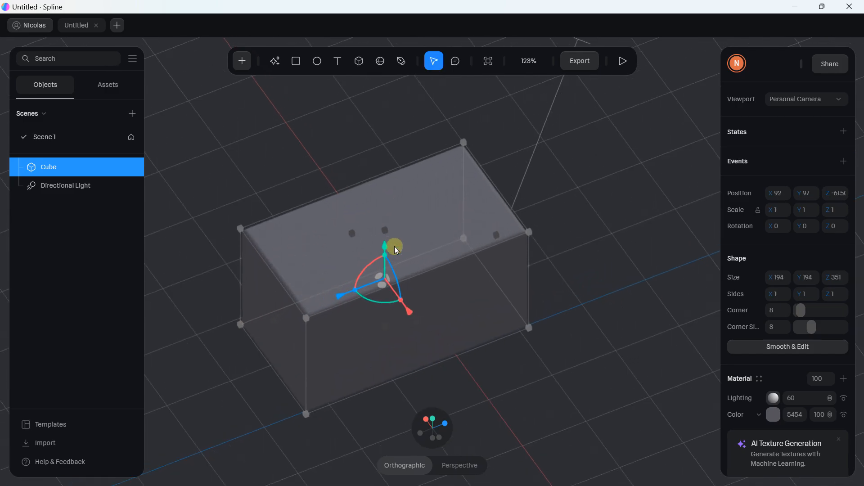
scroll(307, 220, down, 1)
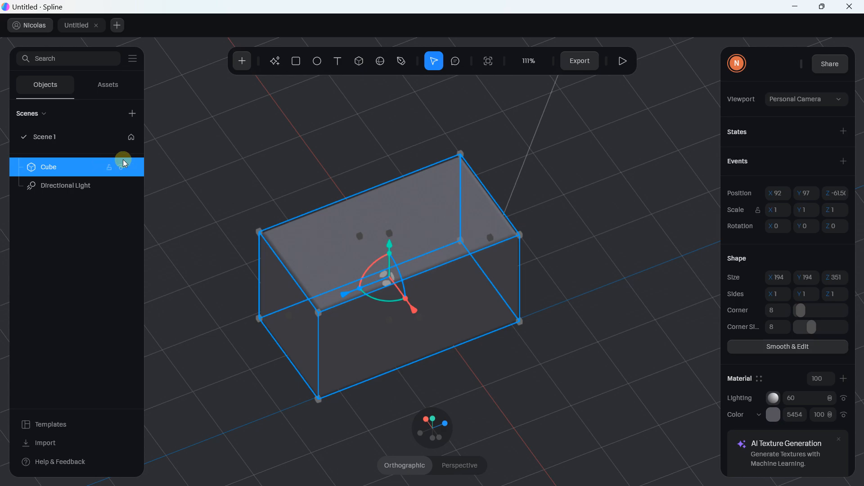
scroll(338, 163, down, 3)
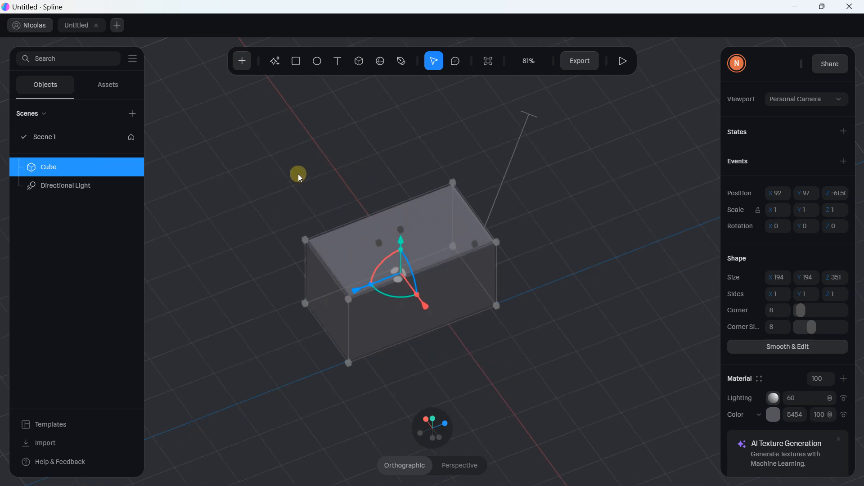
click(285, 160)
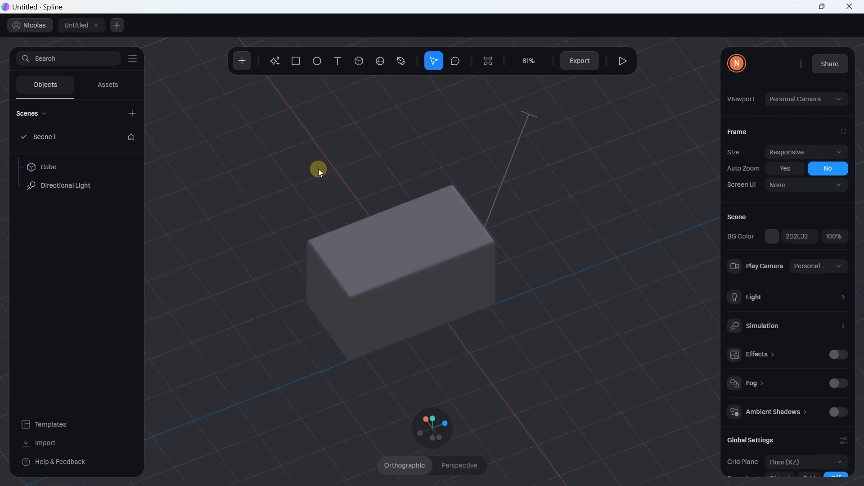
scroll(319, 171, up, 5)
scroll(320, 171, down, 6)
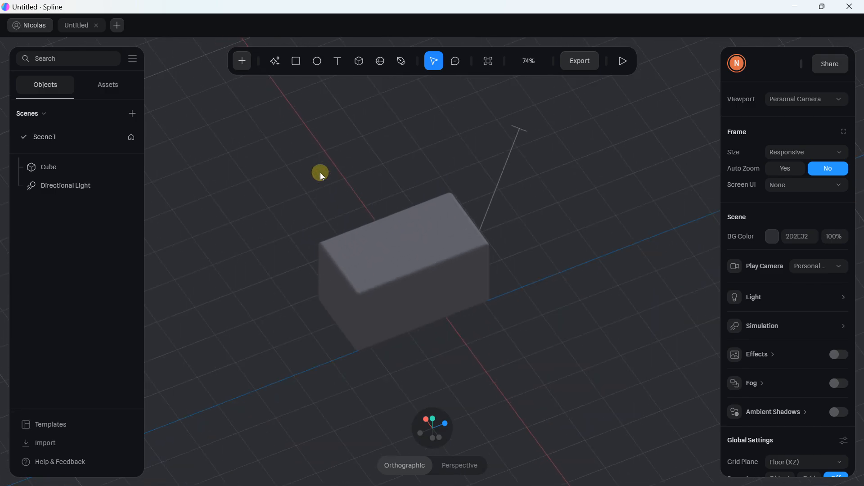
middle_drag(329, 172, 308, 164)
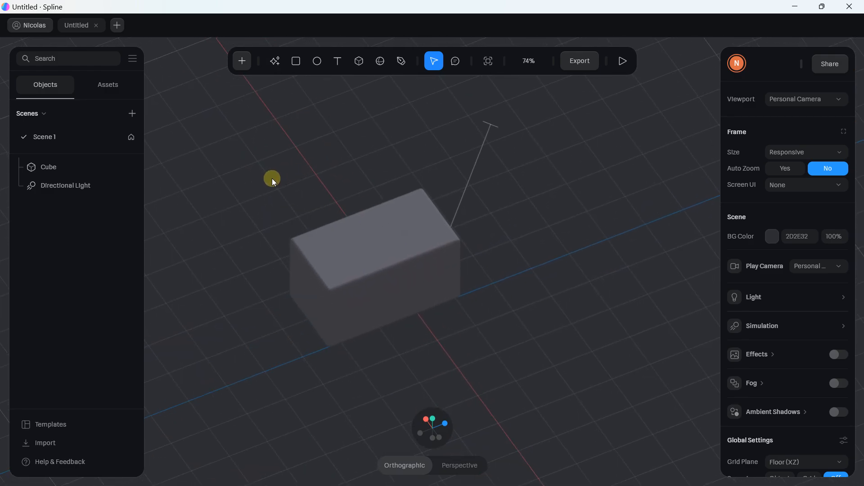
mouse_move(274, 179)
mouse_down()
mouse_move(337, 153)
mouse_move(399, 168)
mouse_move(370, 218)
mouse_move(259, 179)
mouse_move(355, 114)
mouse_move(433, 221)
mouse_move(312, 208)
mouse_move(285, 183)
mouse_move(319, 120)
mouse_move(390, 152)
mouse_move(276, 189)
mouse_up()
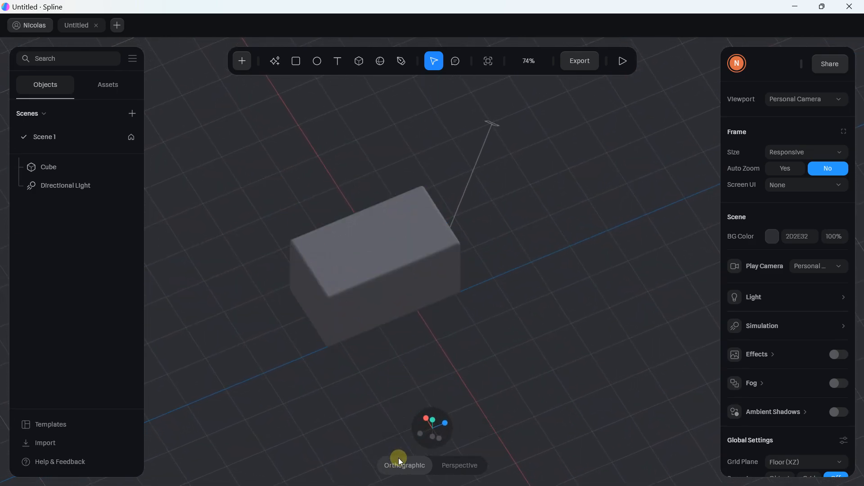
Toggle between perspective and orthographic views, check the box from the top and side, then orbit back
click(449, 460)
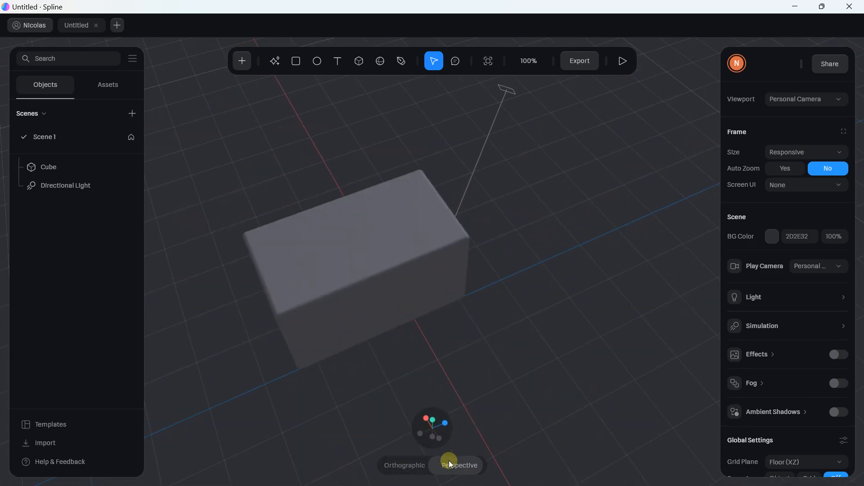
click(412, 463)
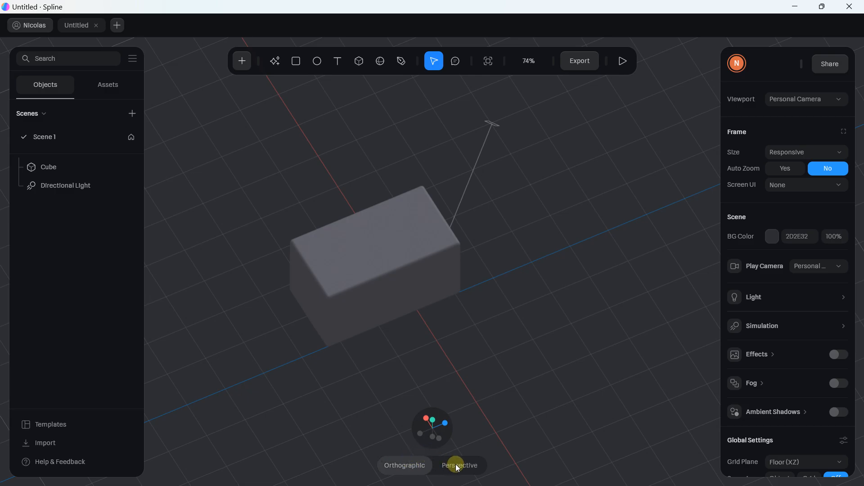
click(455, 463)
click(402, 465)
mouse_move(434, 445)
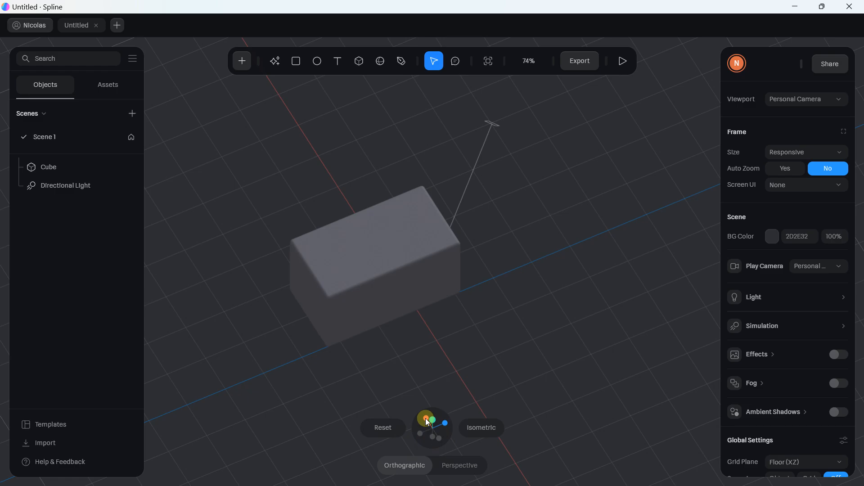
click(435, 421)
click(448, 428)
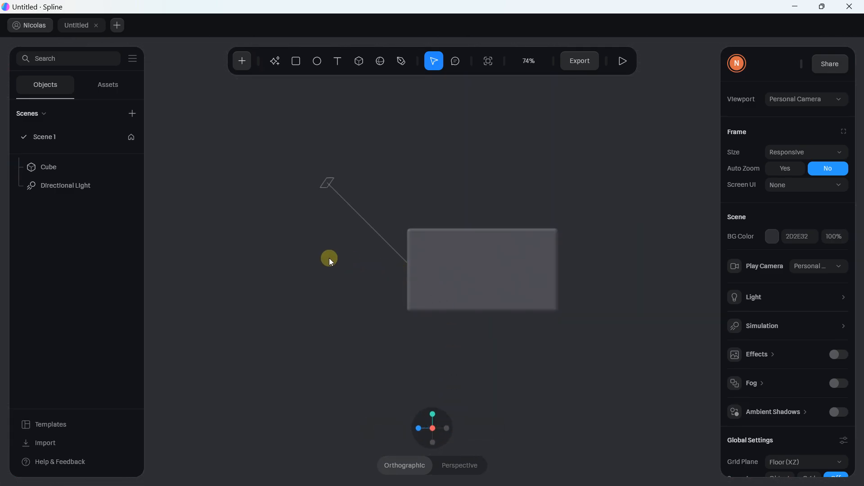
right_drag(329, 258, 502, 282)
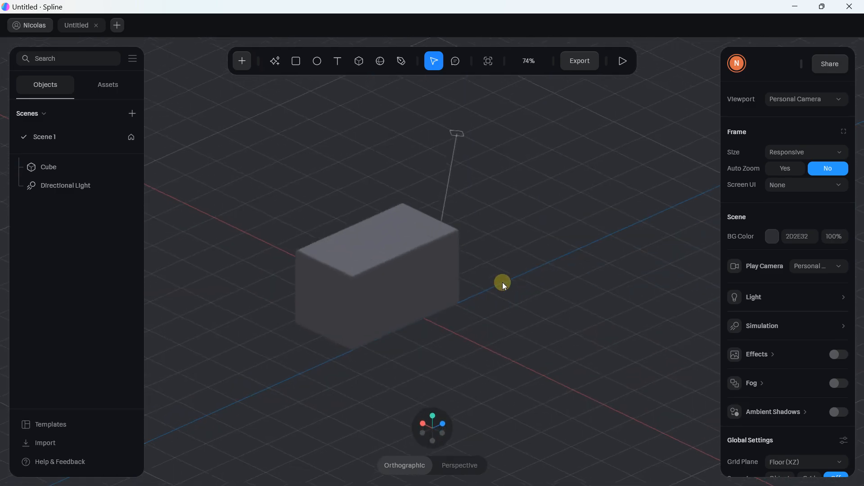
scroll(430, 233, up, 2)
Run the play preview, drag and spin the box in it, then return to editing
click(624, 62)
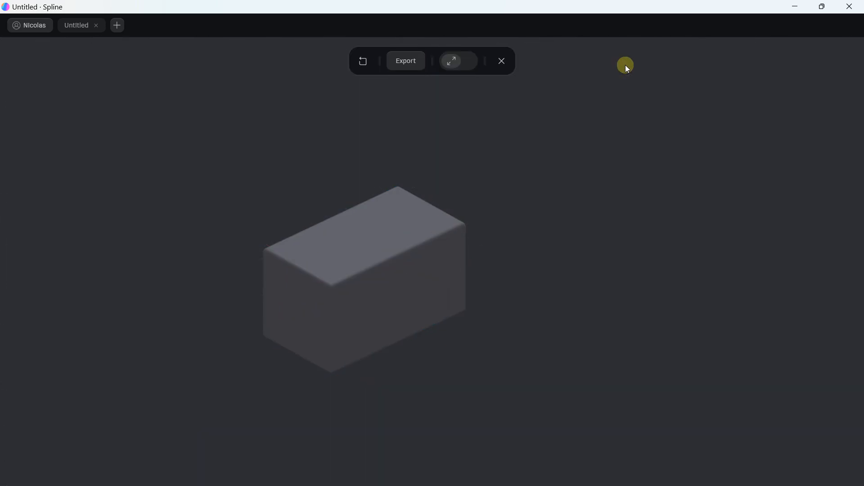
right_drag(362, 189, 388, 178)
mouse_move(359, 182)
mouse_down()
mouse_move(309, 126)
mouse_move(414, 144)
mouse_move(351, 207)
mouse_move(340, 97)
mouse_move(396, 174)
mouse_move(383, 188)
mouse_move(356, 188)
mouse_up()
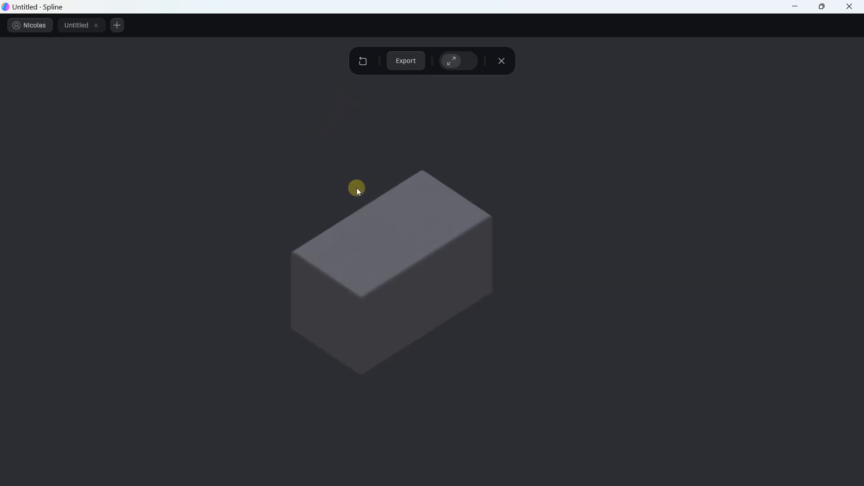
click(504, 61)
Resize the selected cube to 400 × 300 × 600
click(334, 245)
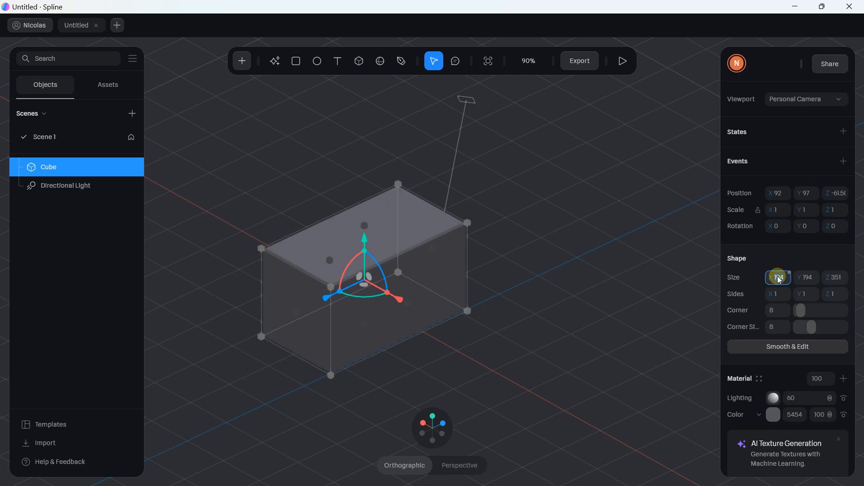
key(BackSpace)
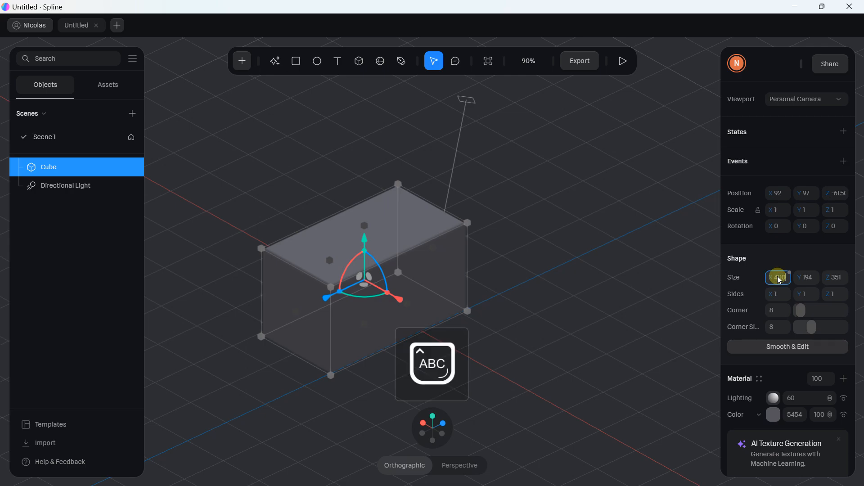
key(Return)
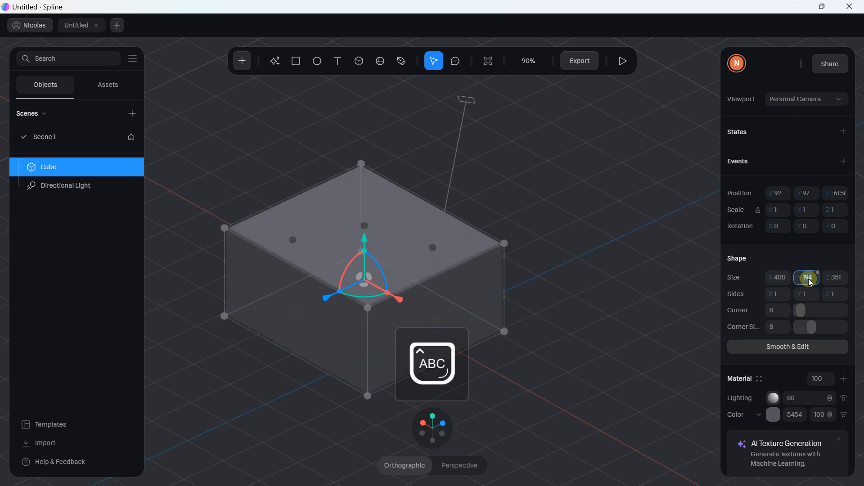
text(300)
key(Return)
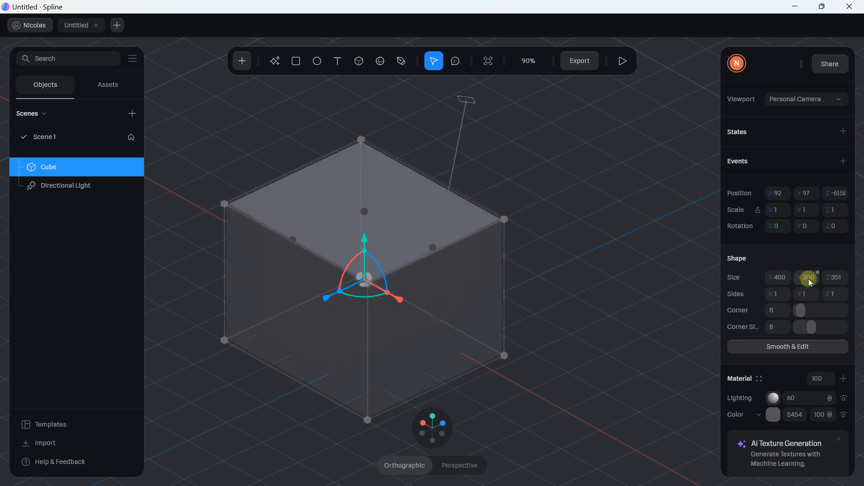
click(836, 279)
key(Return)
Raise the cube's corner radius from 8 to about 53 and apply Smooth & Edit
scroll(473, 229, down, 3)
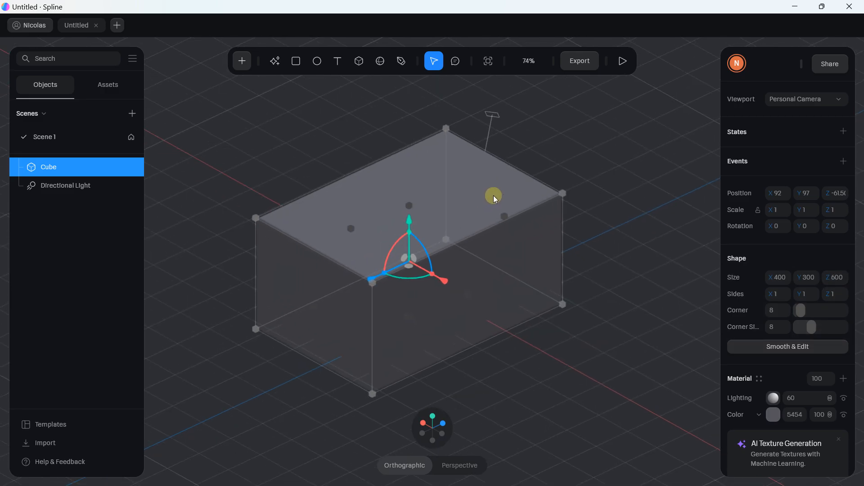
mouse_move(801, 310)
mouse_down()
mouse_move(829, 311)
mouse_move(817, 311)
mouse_up()
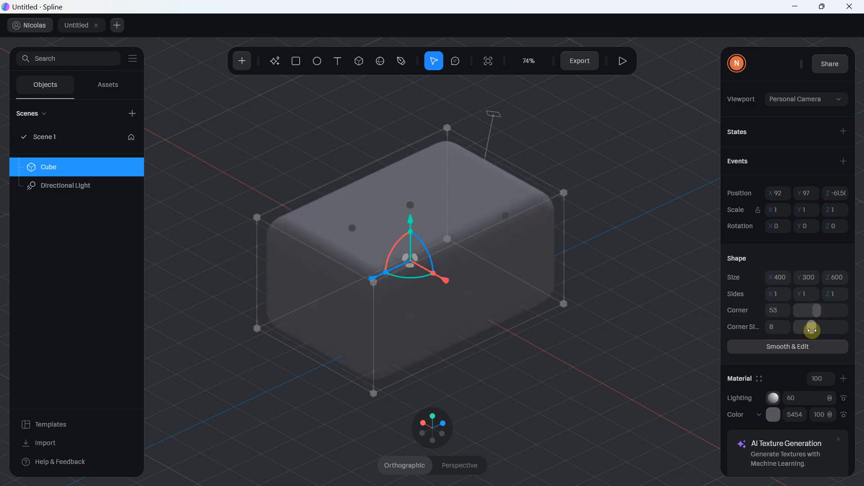
click(802, 348)
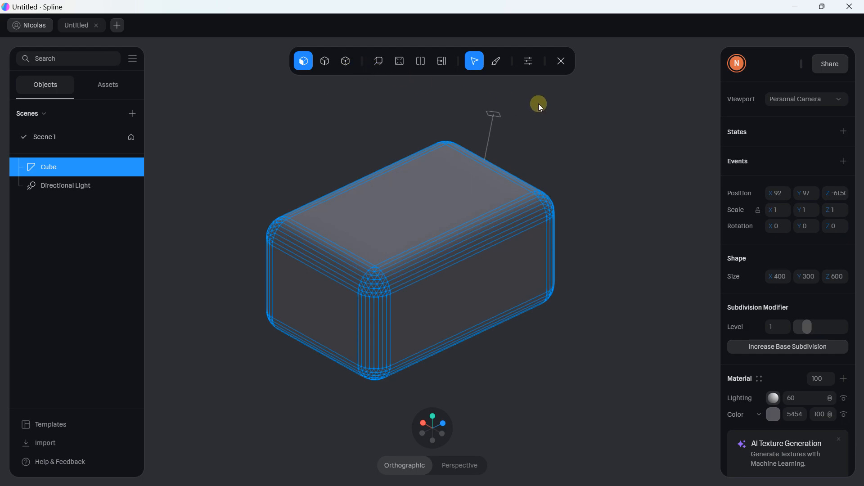
Exit mesh modeling and return to the scene view
click(561, 61)
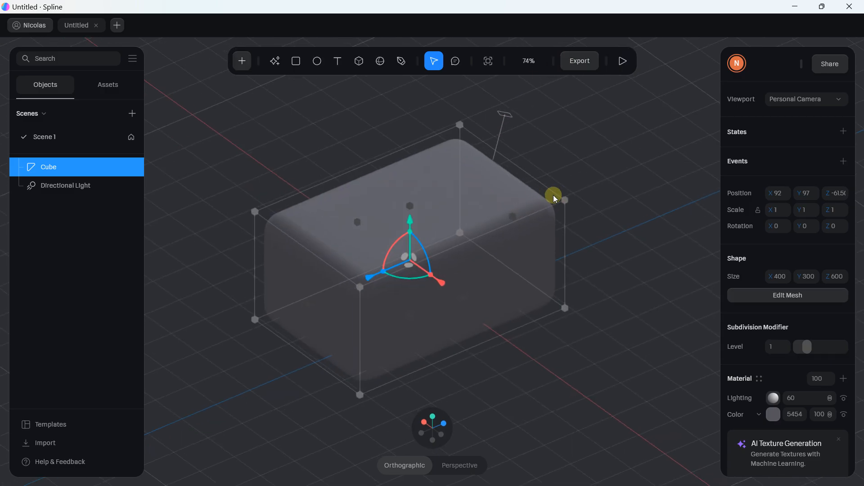
scroll(778, 275, down, 6)
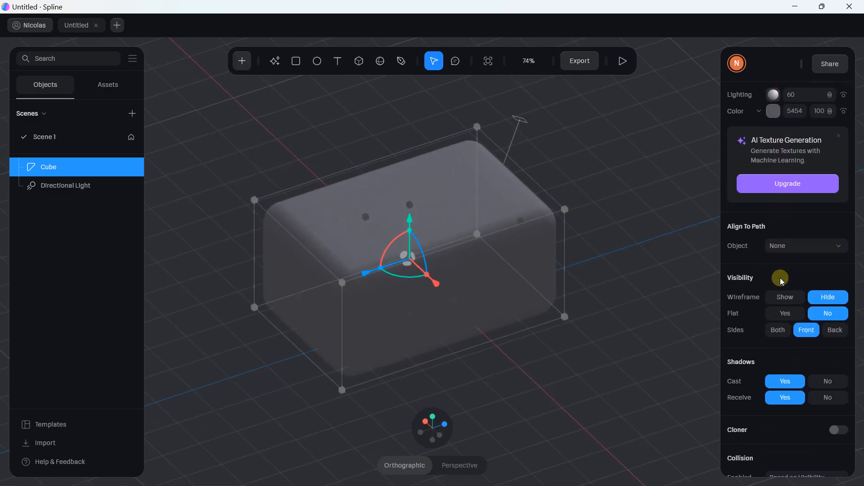
scroll(761, 294, up, 6)
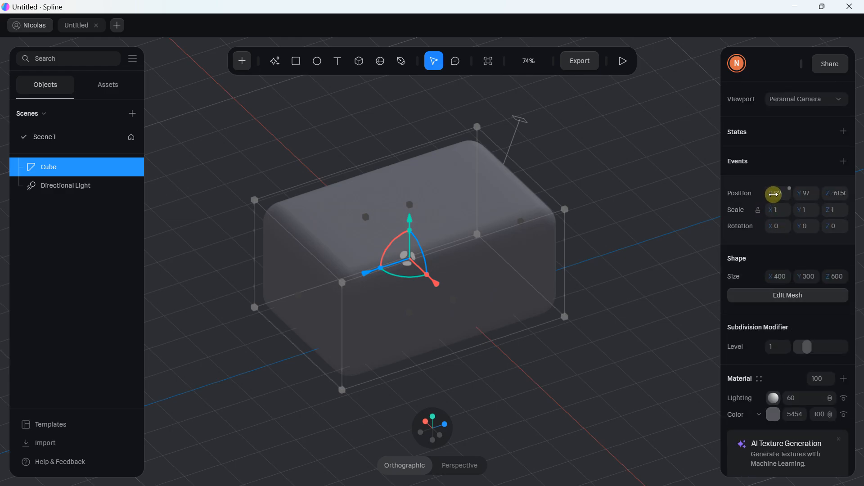
Raise the cube to Y 152.3, rotate it about 40° around Y, then delete it
drag(409, 217, 410, 198)
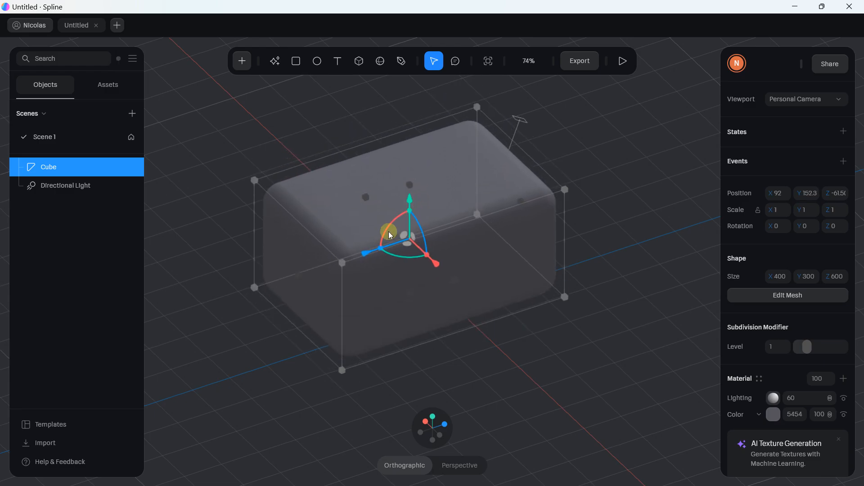
drag(382, 247, 420, 261)
scroll(418, 252, down, 4)
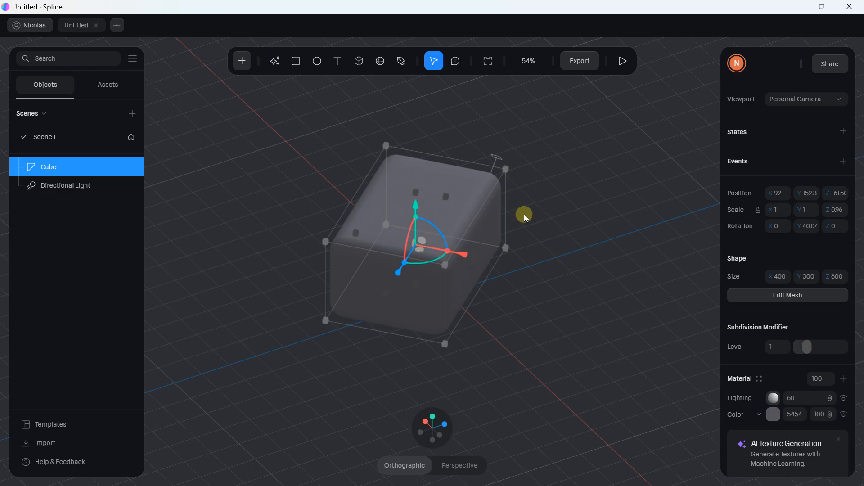
key(Delete)
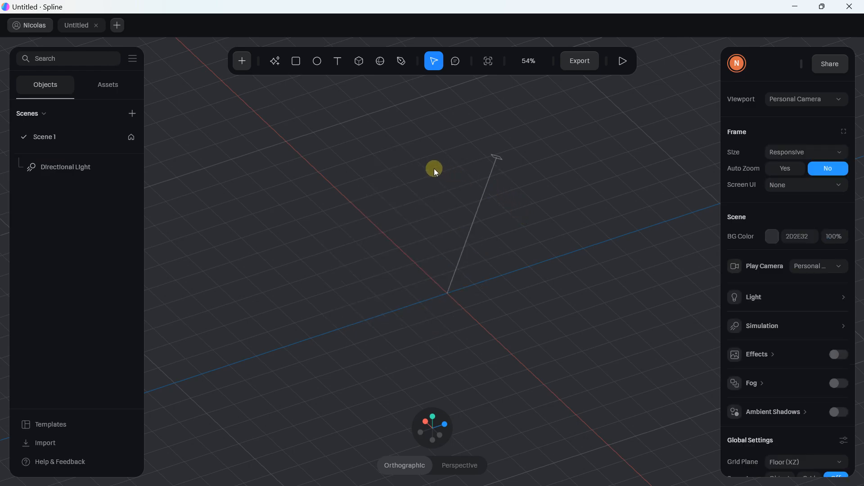
Add the Table Dining room model from the Home templates and close the library
click(241, 63)
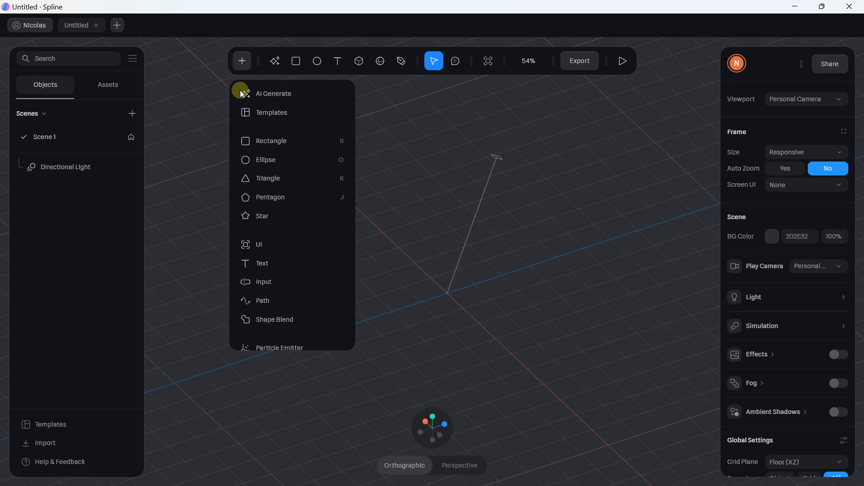
click(288, 113)
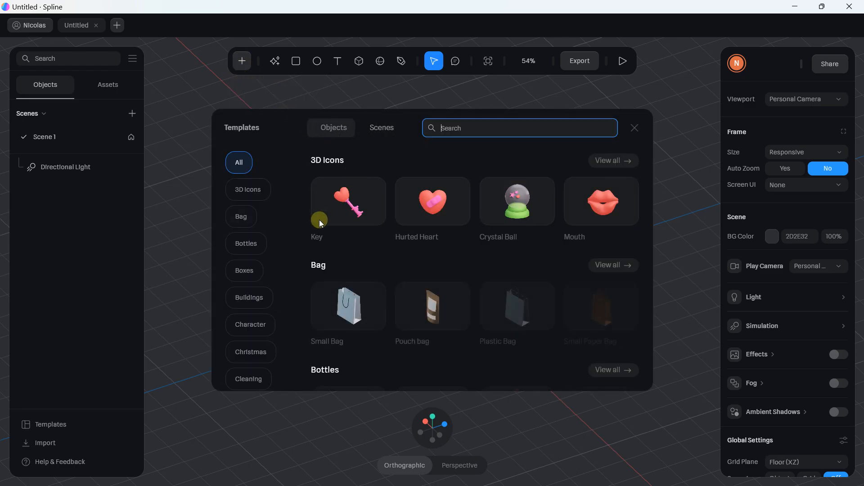
scroll(246, 234, down, 6)
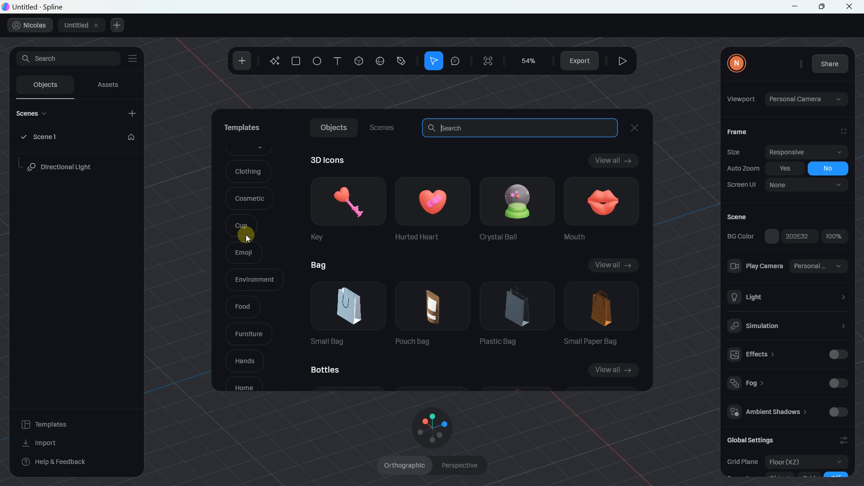
scroll(246, 235, down, 2)
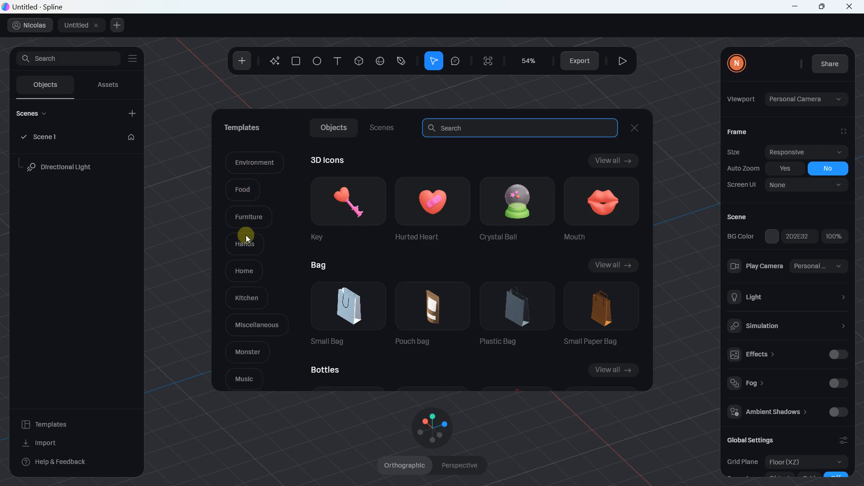
click(243, 272)
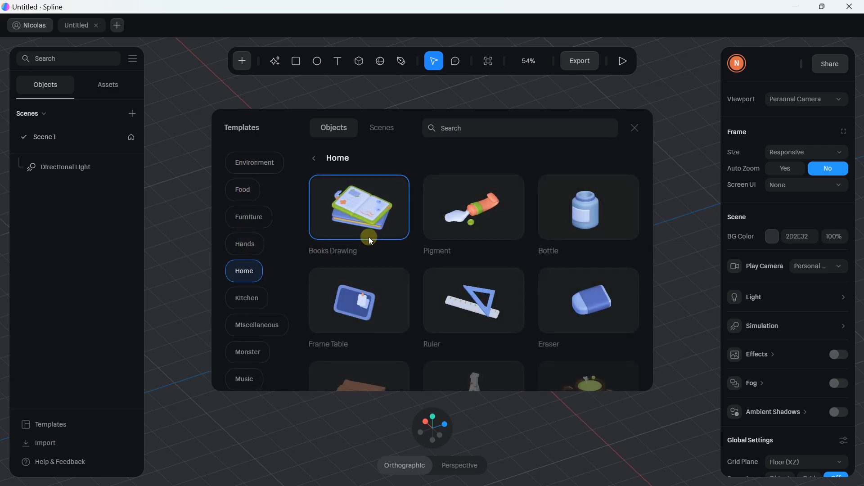
scroll(372, 233, down, 5)
scroll(373, 236, down, 12)
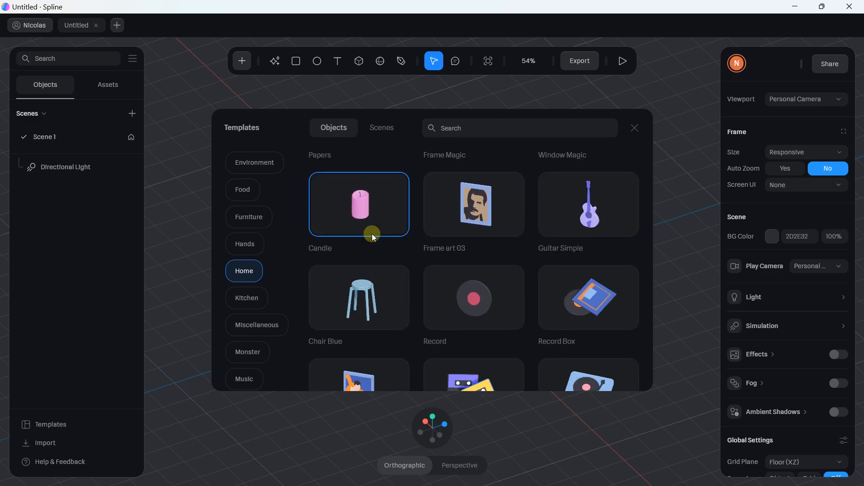
scroll(373, 236, down, 9)
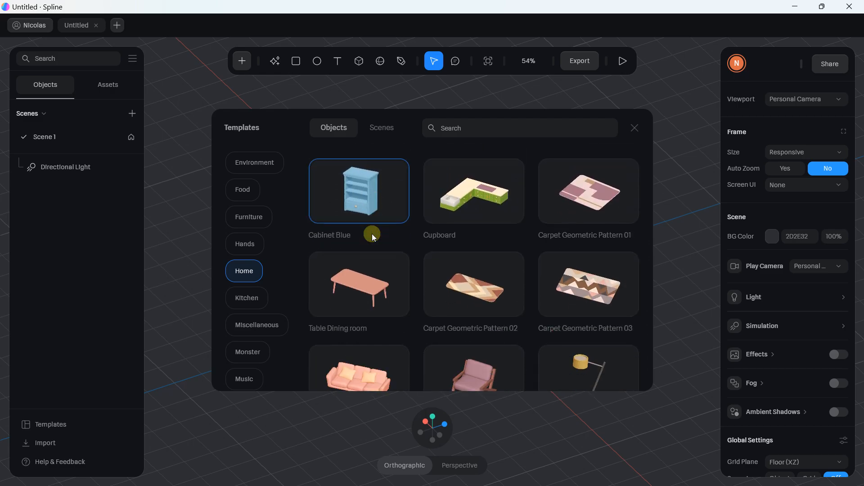
click(360, 258)
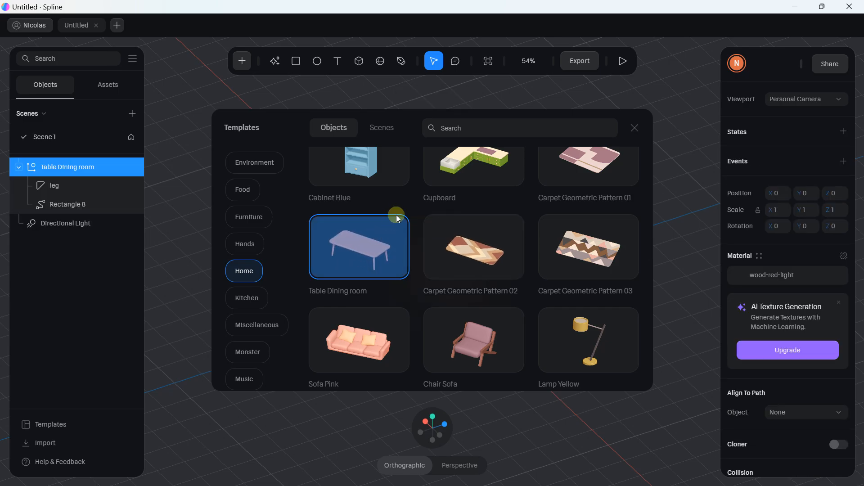
click(328, 97)
Zoom, orbit and pan so the table sits centred in view, then deselect it
scroll(434, 264, up, 5)
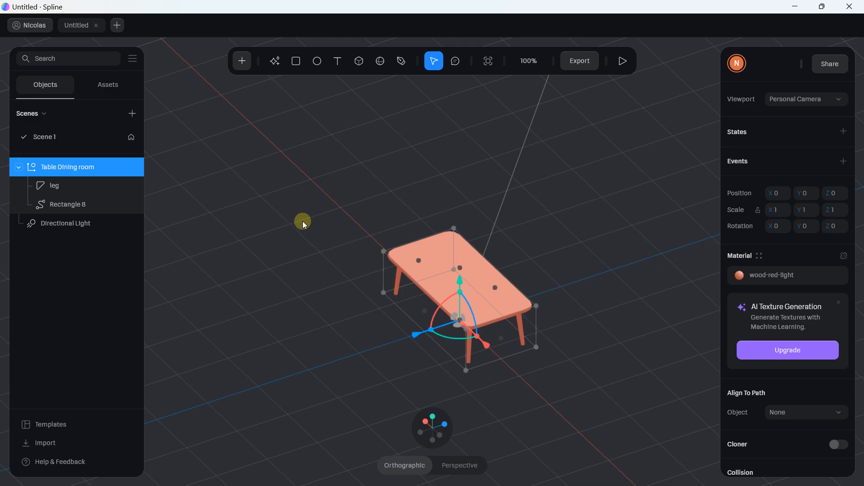
drag(302, 220, 486, 200)
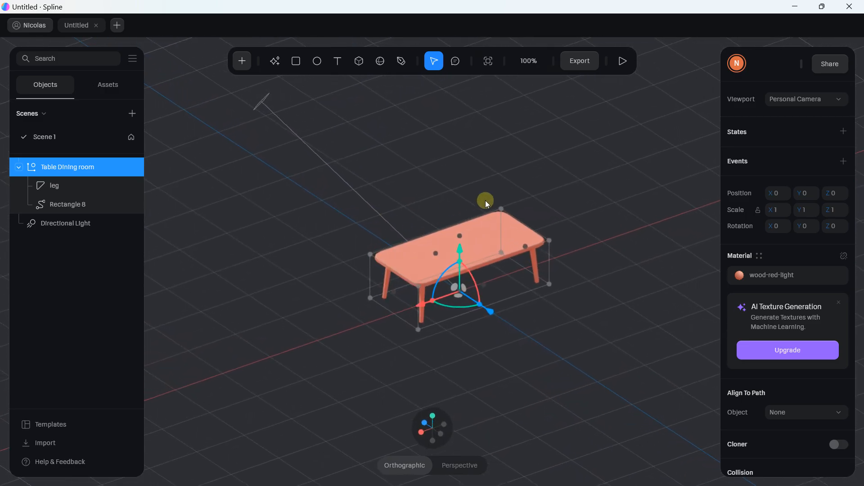
scroll(485, 201, up, 3)
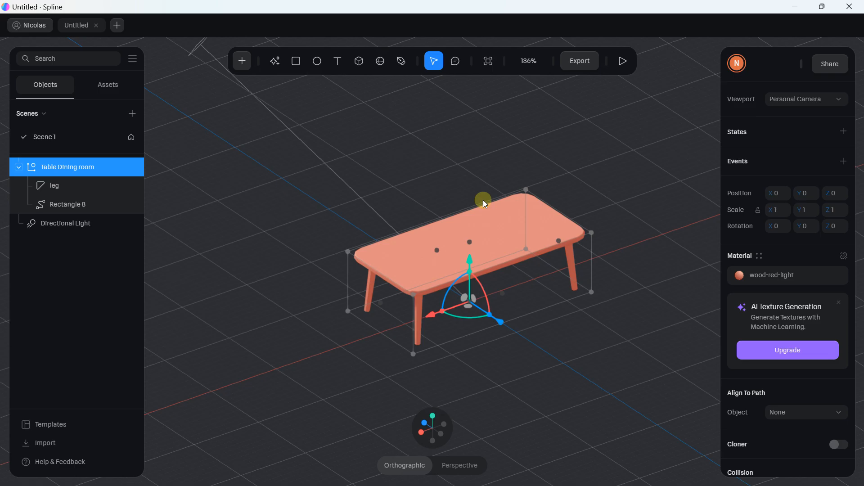
right_drag(482, 200, 426, 196)
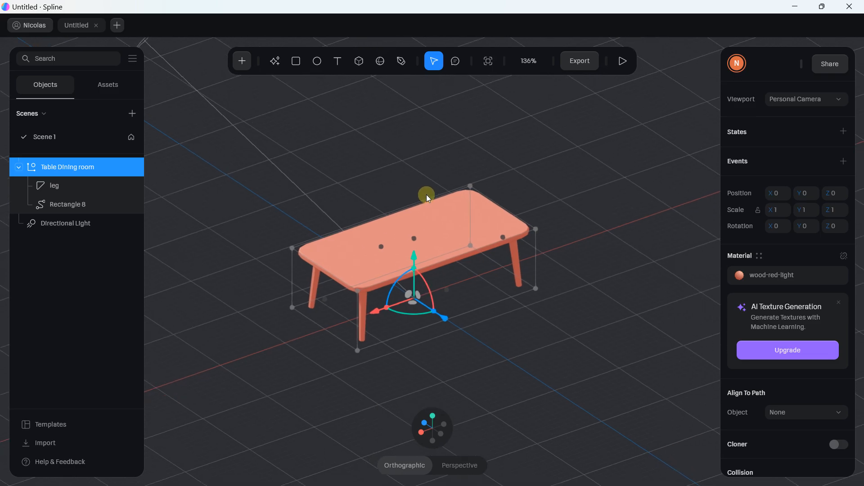
scroll(426, 195, up, 3)
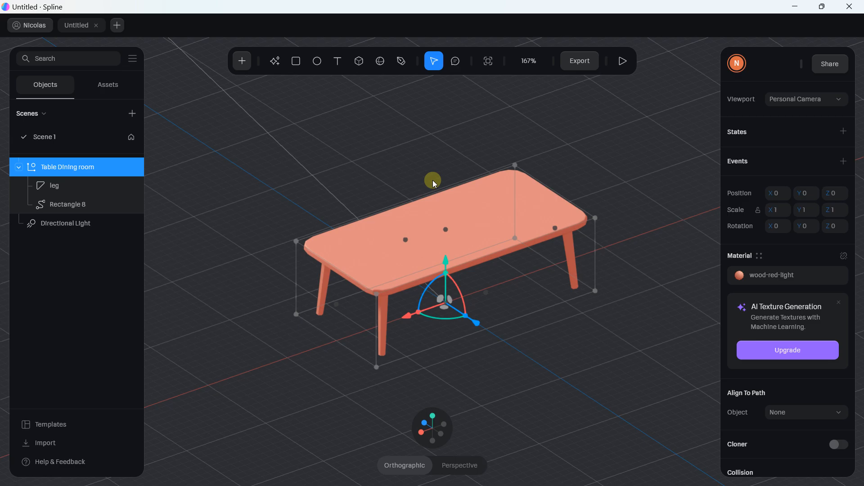
scroll(430, 180, up, 5)
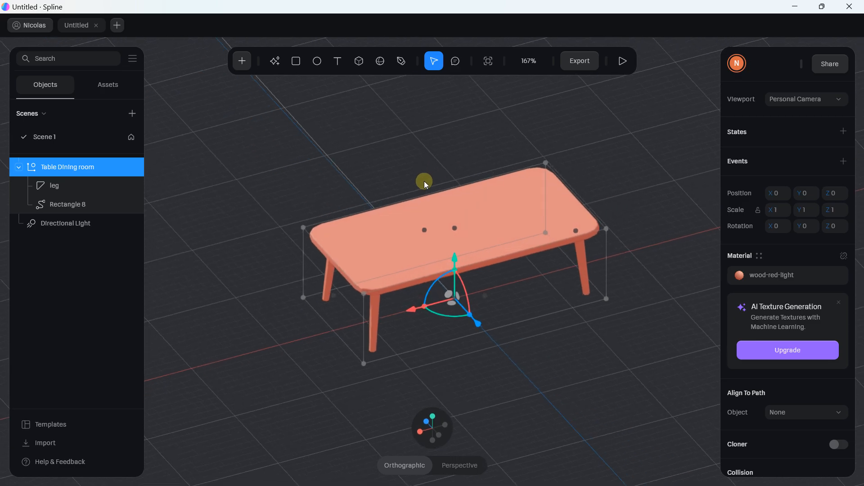
click(379, 139)
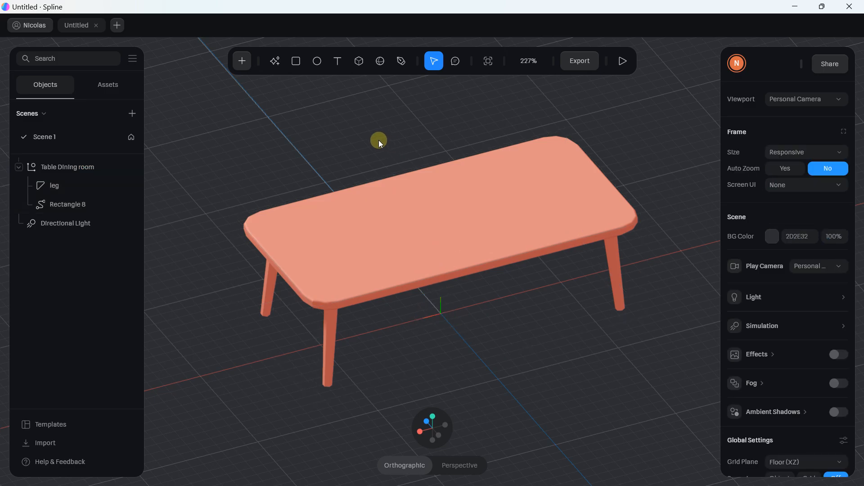
scroll(376, 137, down, 1)
click(241, 63)
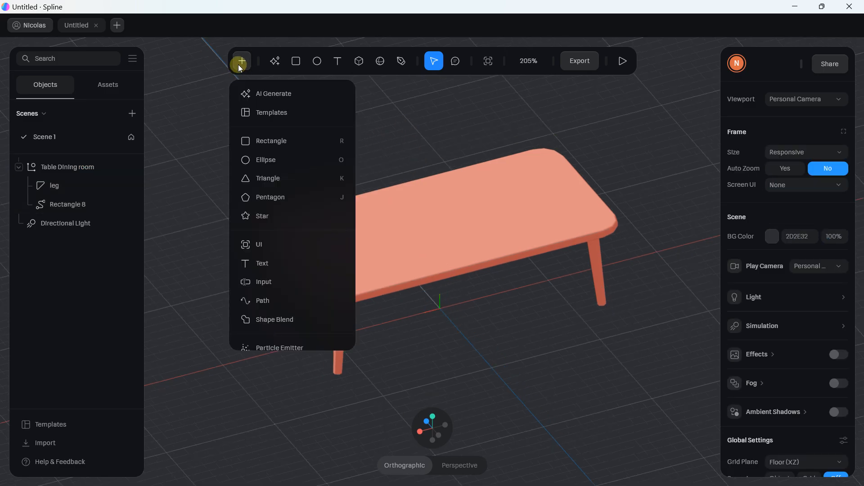
Add the Pump Bottle from the Cosmetic templates and scale its group to 0.80
click(276, 115)
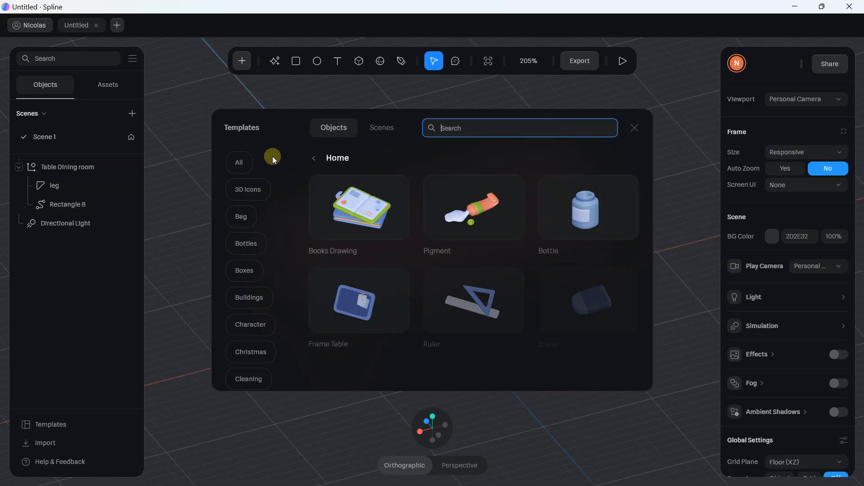
scroll(245, 237, down, 3)
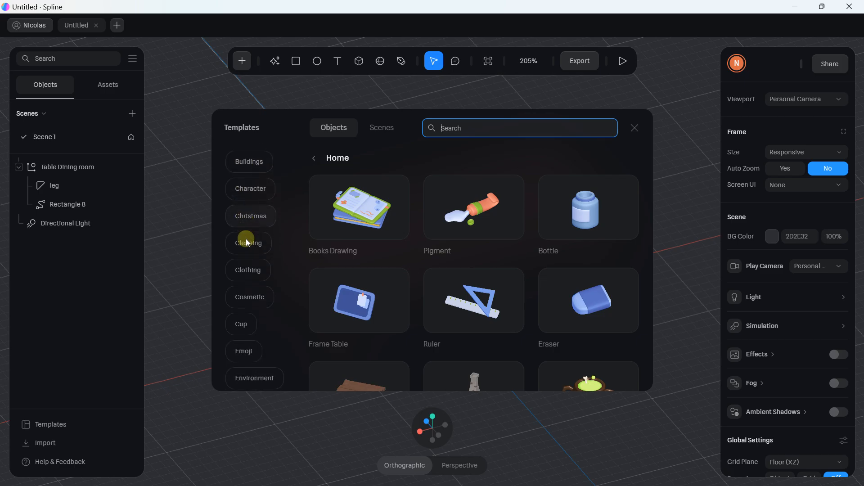
scroll(247, 241, down, 1)
click(251, 258)
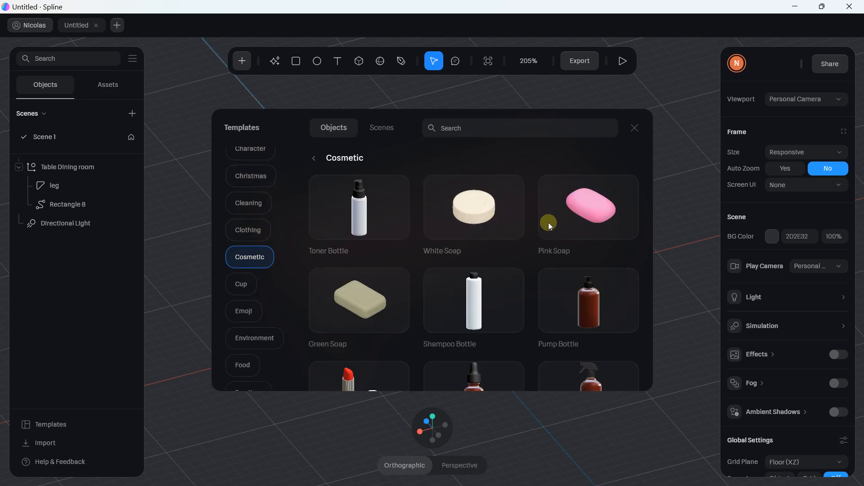
click(575, 294)
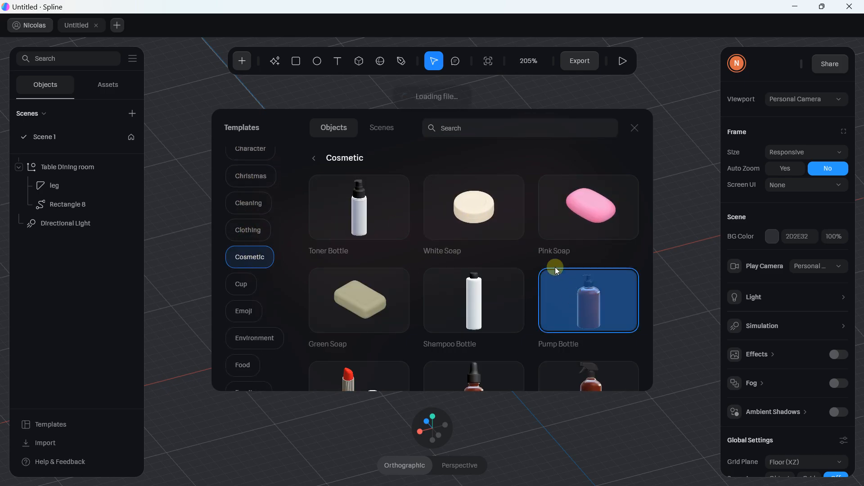
scroll(422, 201, down, 1)
scroll(422, 204, down, 4)
click(192, 192)
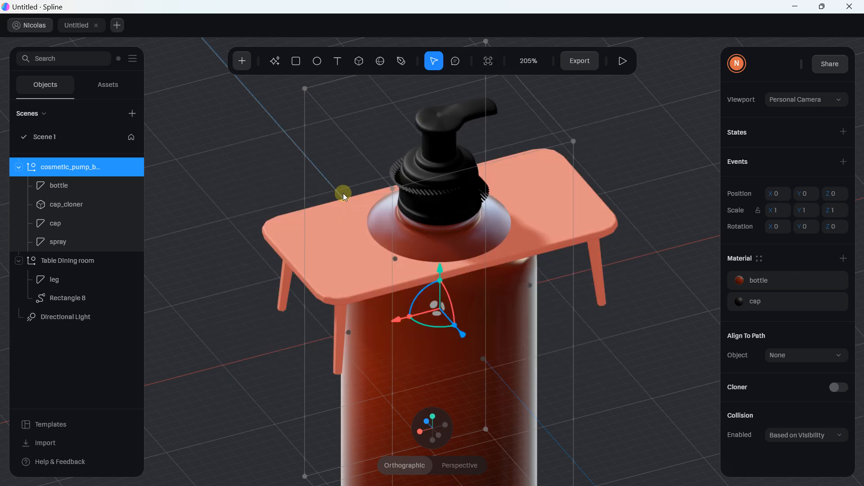
scroll(343, 193, down, 3)
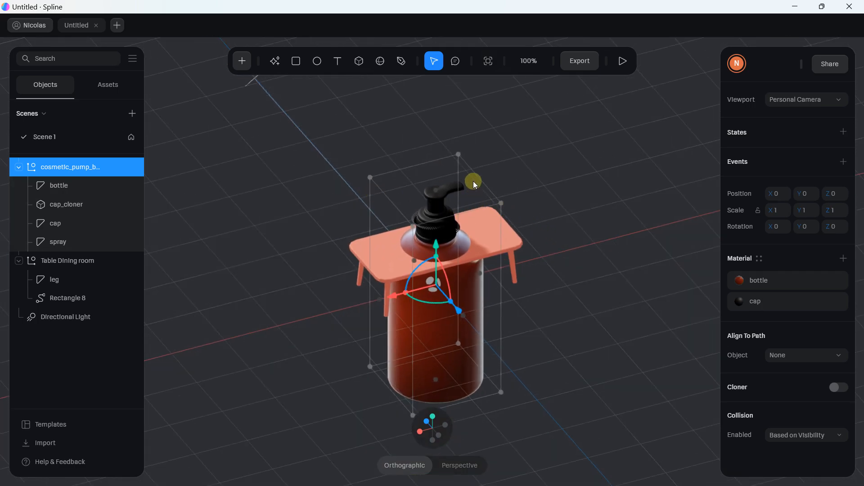
mouse_move(455, 155)
mouse_down()
mouse_move(420, 225)
mouse_move(454, 160)
mouse_up()
Set the scene's global Snapping option to Object
click(465, 155)
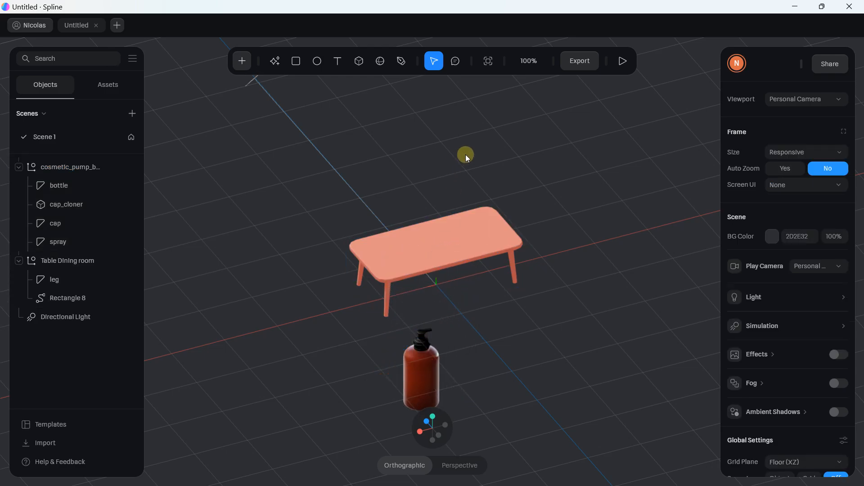
scroll(789, 255, down, 2)
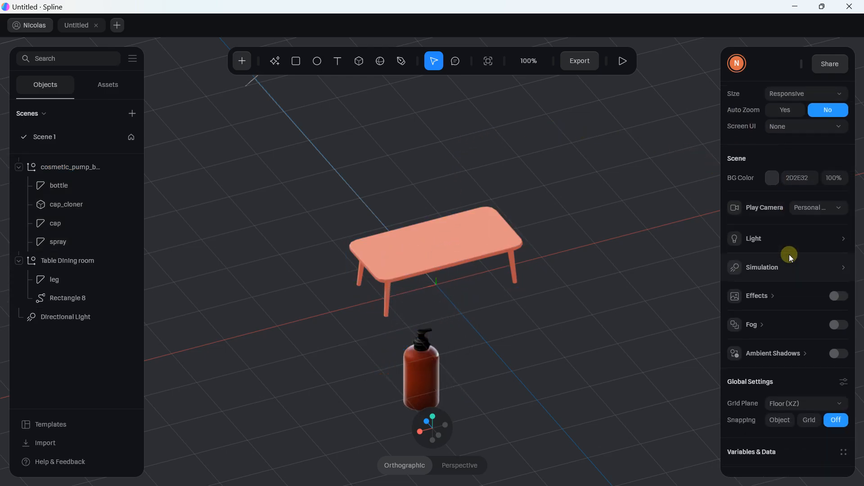
scroll(768, 273, down, 3)
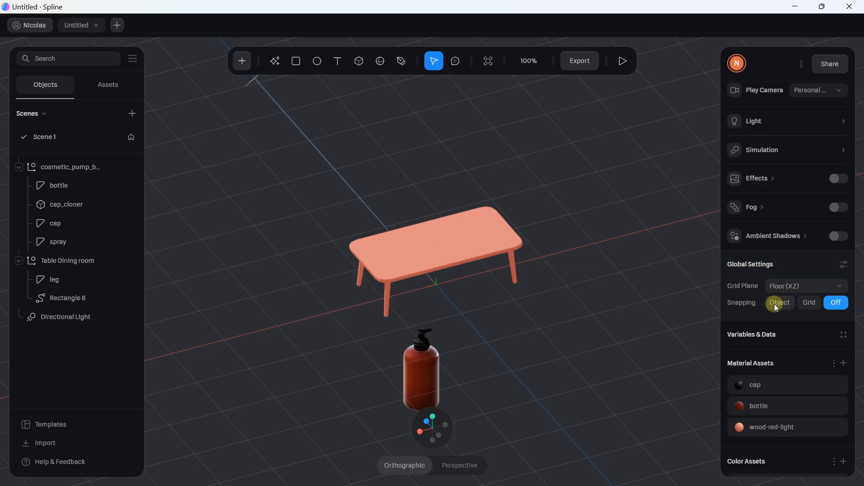
click(808, 303)
click(782, 303)
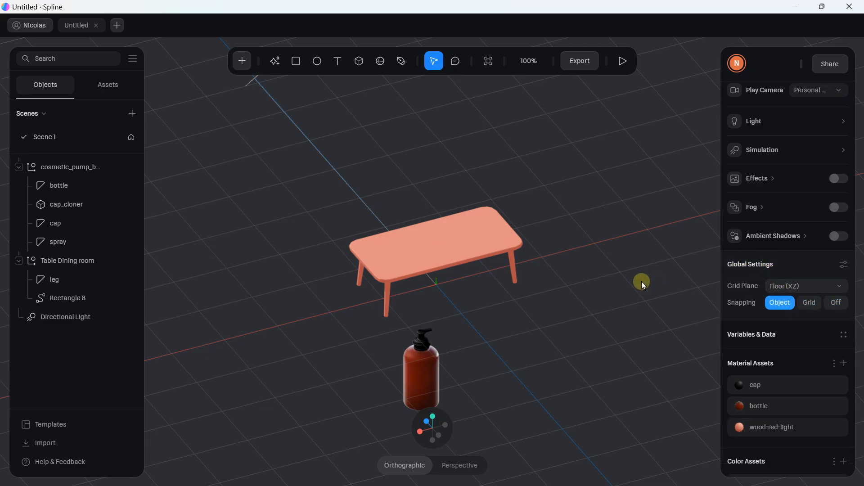
scroll(504, 233, up, 2)
In front view, shrink the pump bottle to about 0.21 and slide it over the tabletop
click(304, 331)
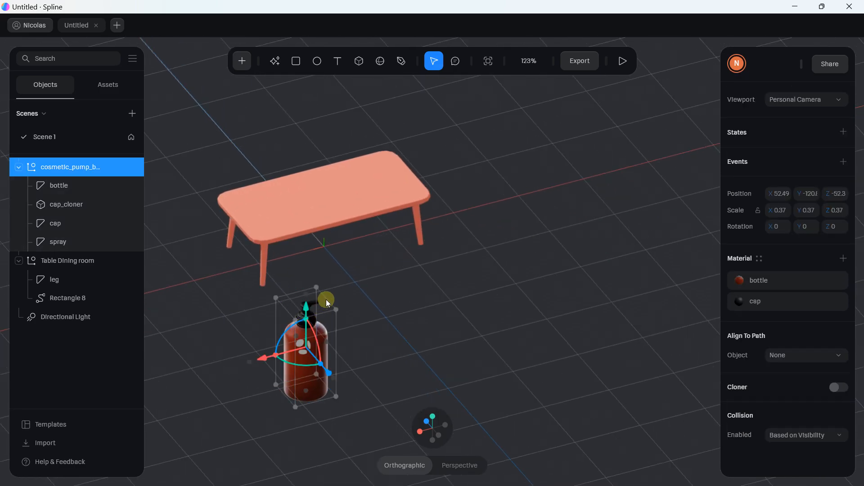
click(439, 434)
scroll(363, 339, up, 2)
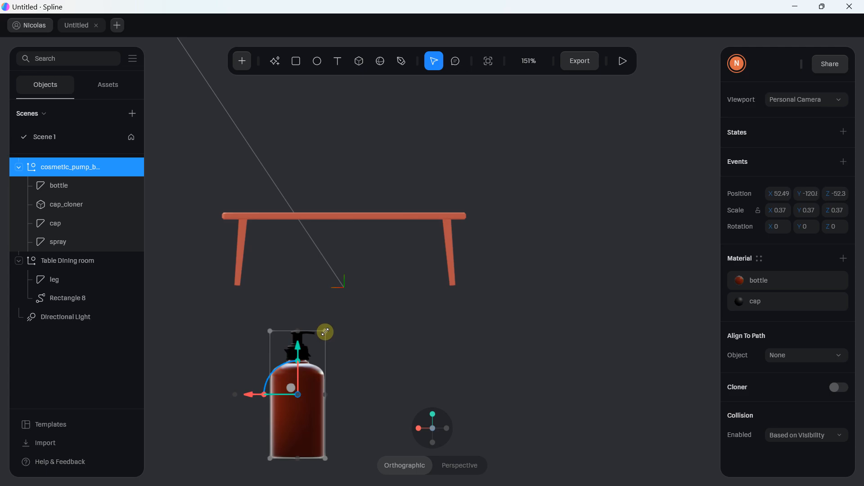
drag(323, 332, 283, 122)
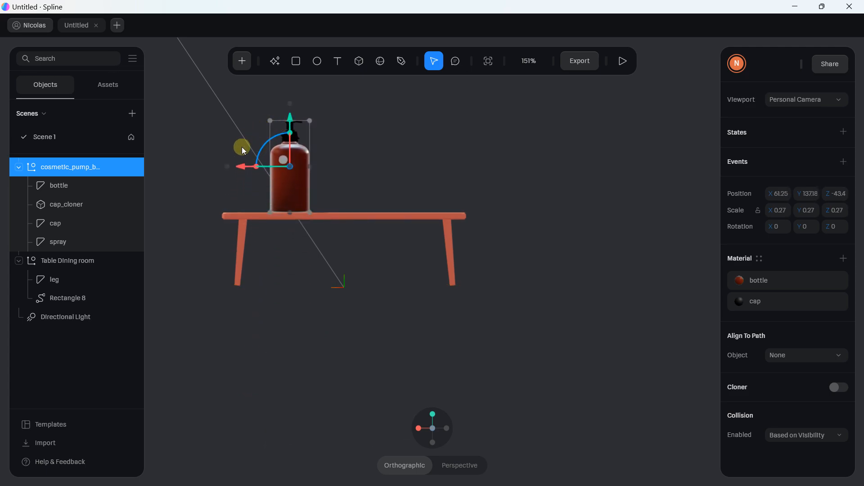
drag(250, 173, 351, 164)
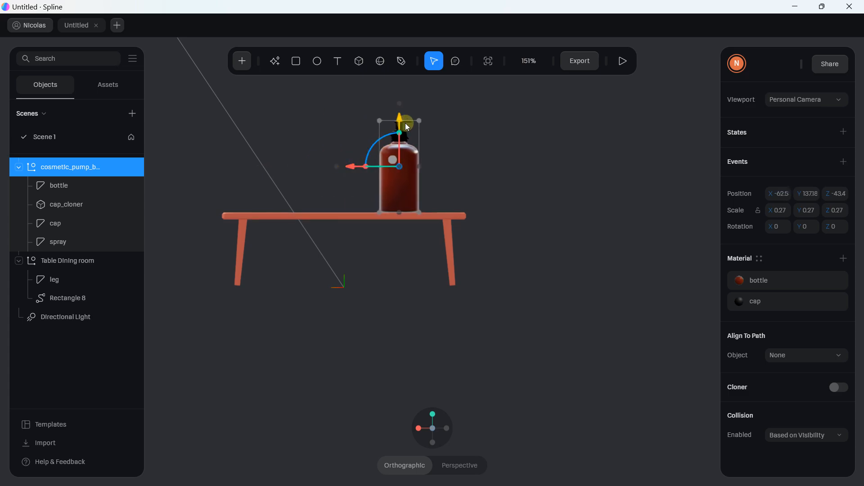
drag(419, 120, 396, 131)
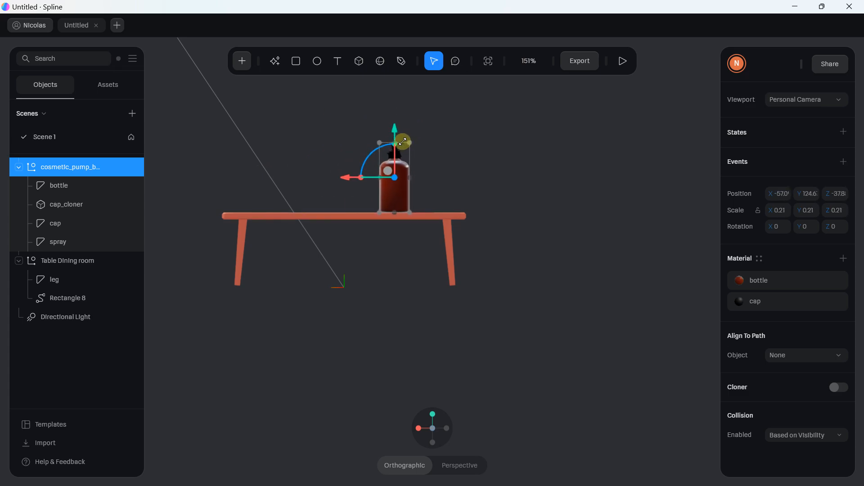
From an angled top view, move the bottle into its final spot on the table
click(345, 260)
middle_drag(361, 304, 357, 250)
scroll(363, 248, up, 2)
click(356, 247)
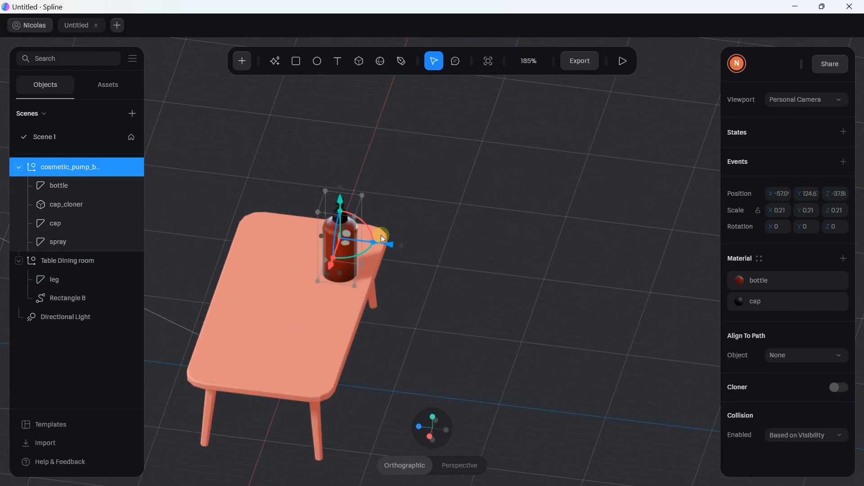
drag(331, 263, 331, 277)
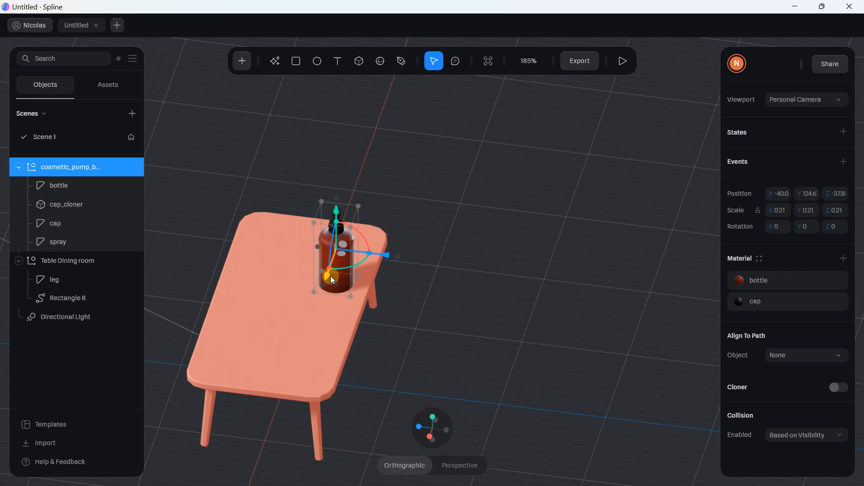
drag(382, 256, 337, 252)
click(349, 290)
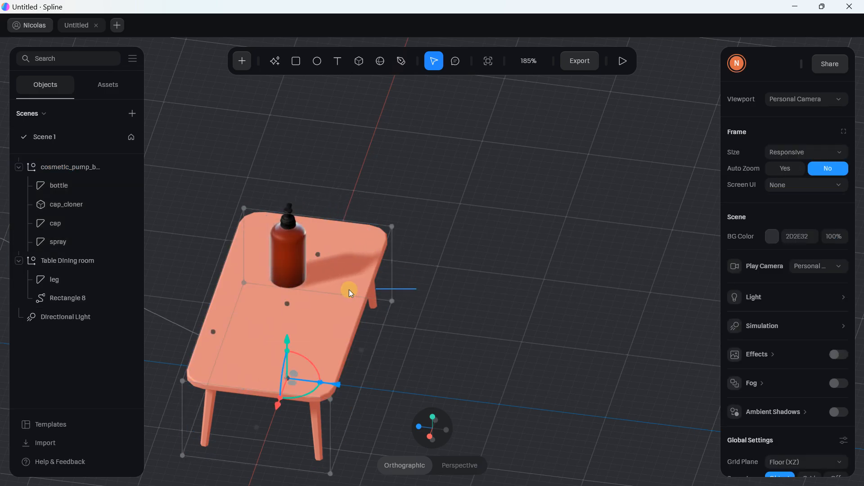
Add a Teapot to the scene from the add-object list
click(448, 225)
drag(472, 234, 270, 88)
click(243, 61)
scroll(270, 216, down, 5)
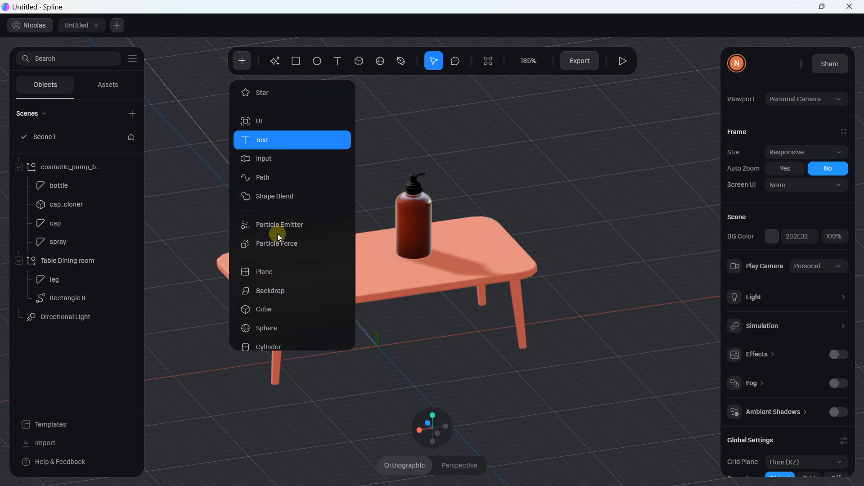
scroll(270, 255, down, 7)
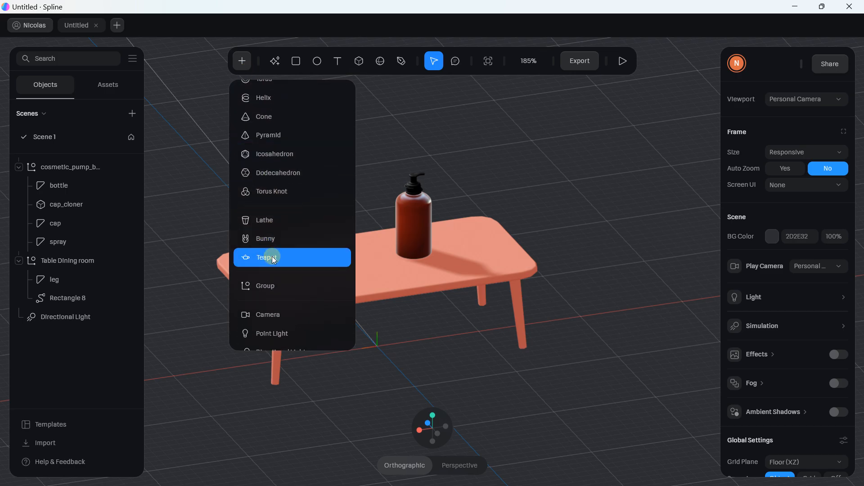
click(274, 258)
Undo an accidental table resize, then shrink the teapot to fit the tabletop
click(358, 244)
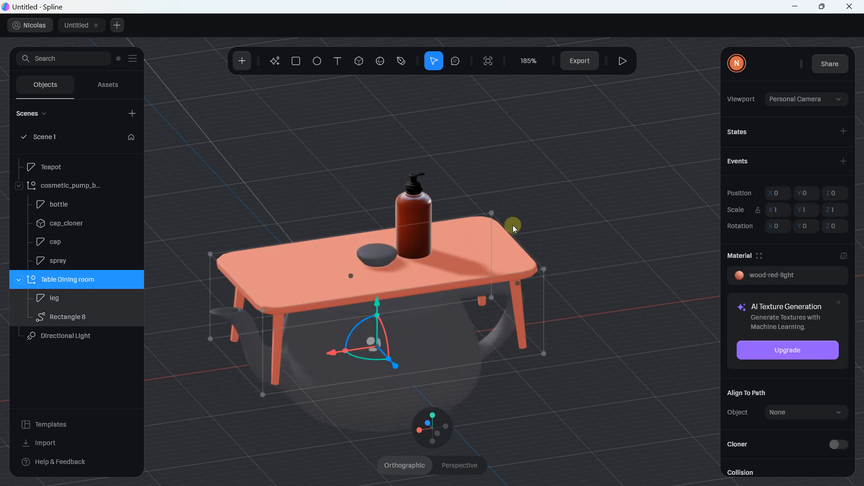
drag(493, 213, 411, 283)
key(ctrl+z)
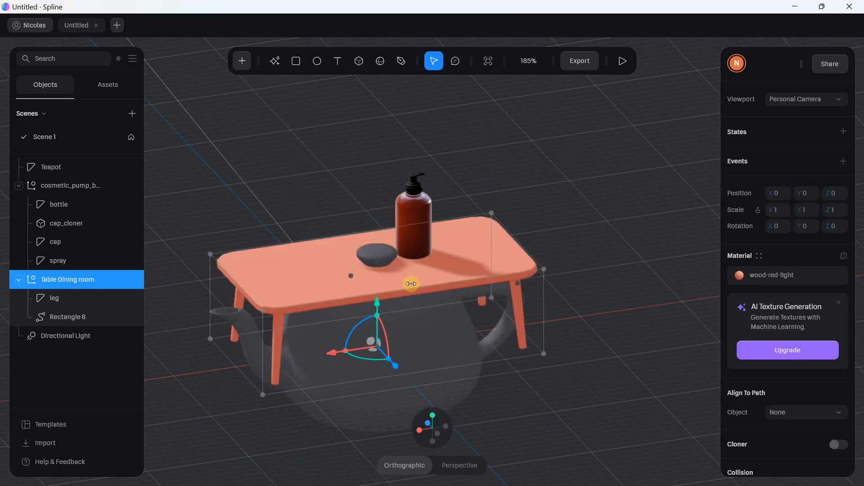
click(434, 379)
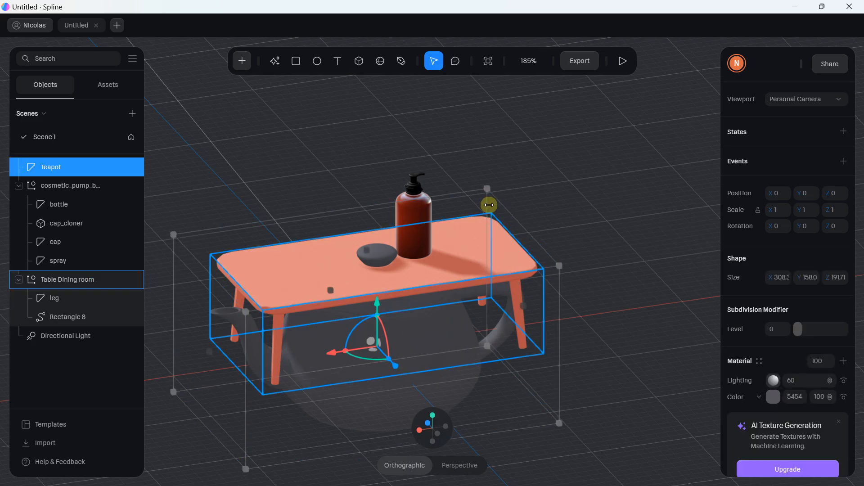
drag(490, 189, 296, 203)
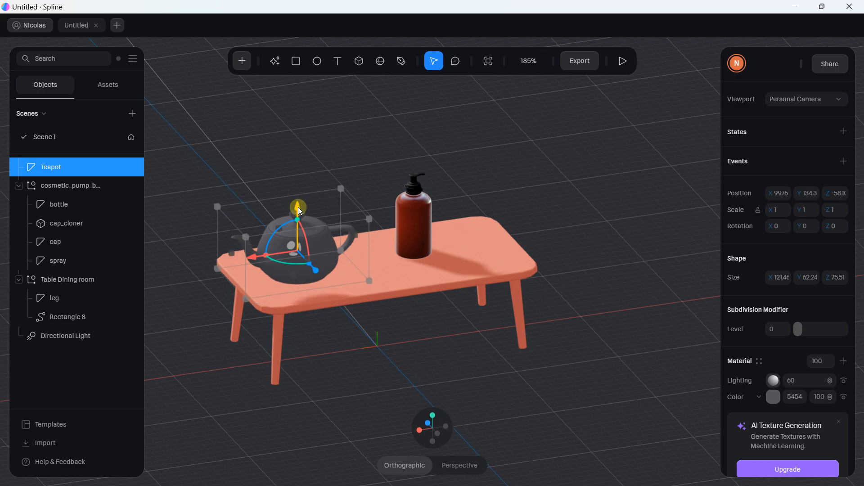
In front view, lower the teapot onto the tabletop, shrink it slightly and centre it
click(435, 436)
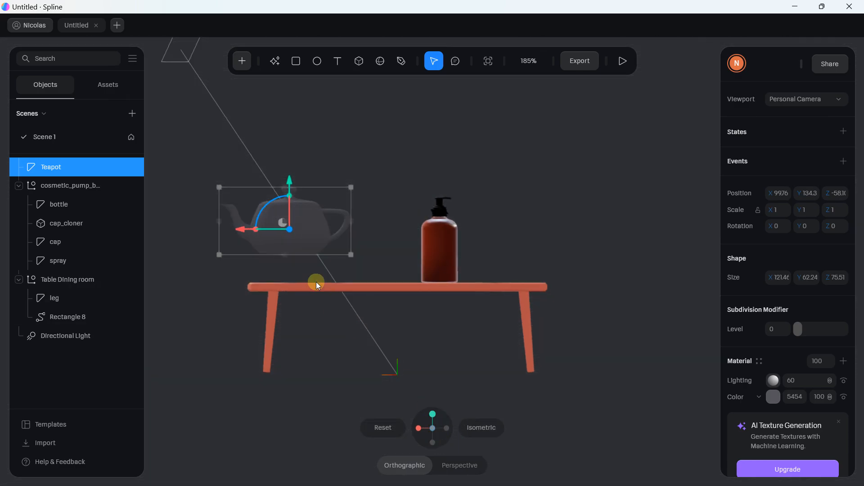
scroll(274, 172, up, 4)
drag(217, 165, 213, 211)
middle_drag(403, 255, 527, 261)
drag(433, 196, 366, 264)
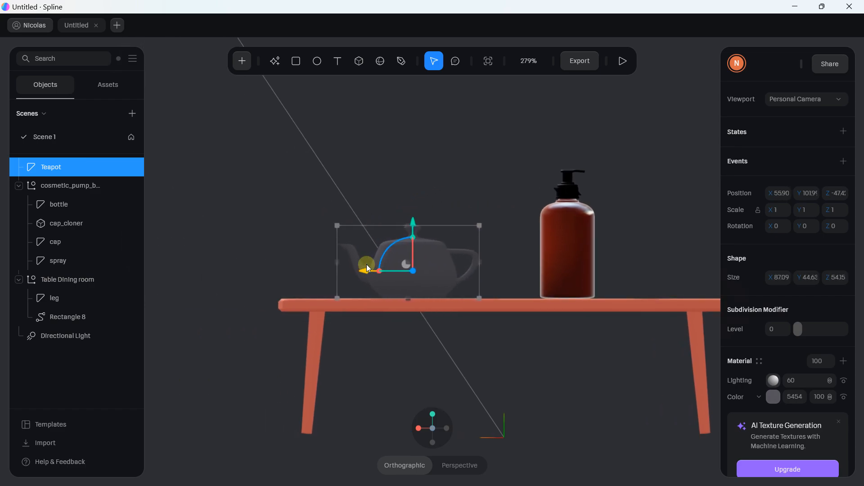
alt+drag(405, 352, 475, 372)
drag(452, 284, 387, 274)
Move the pump bottle along X toward the table's back-right, then reselect the teapot
alt+drag(459, 288, 389, 306)
click(511, 165)
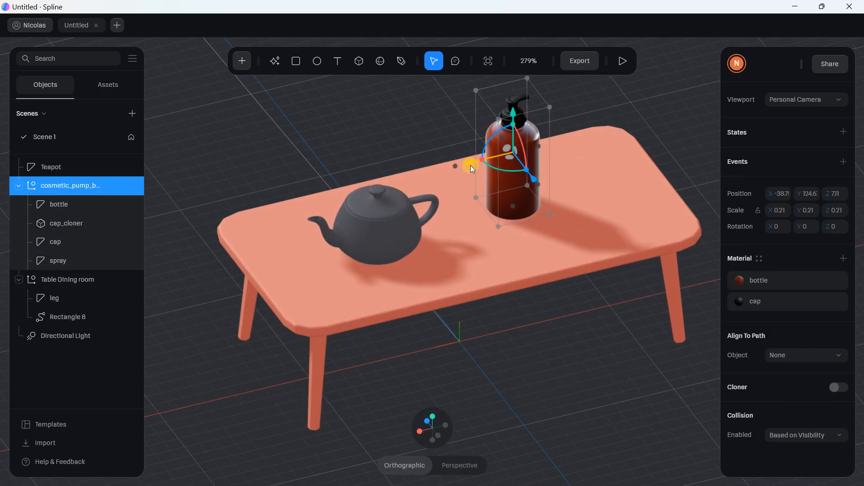
drag(471, 165, 532, 146)
click(397, 205)
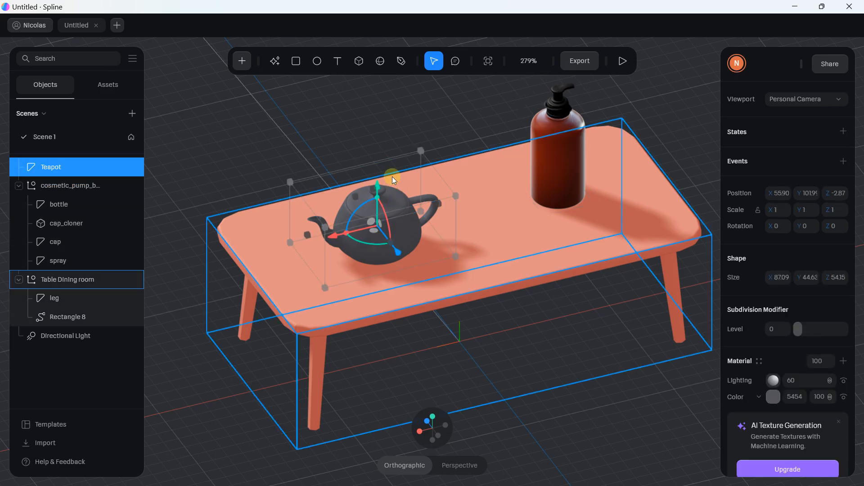
scroll(808, 220, down, 3)
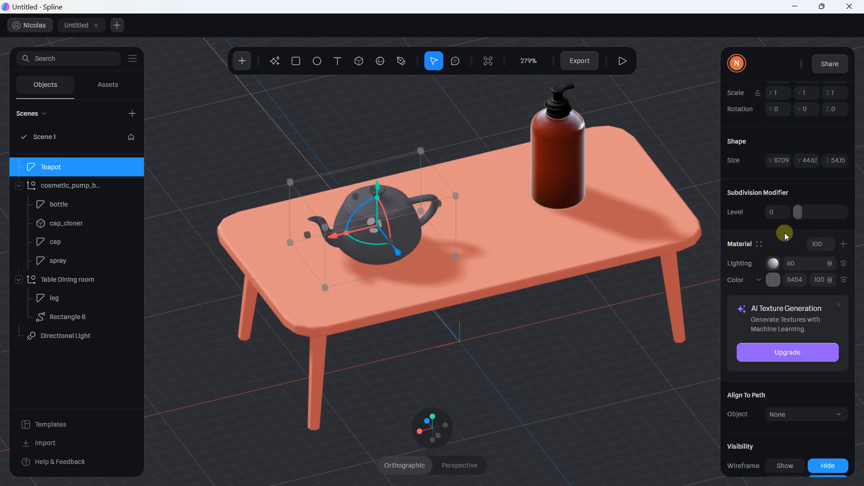
Set the teapot's material colour to neutral grey 7F7F7F (RGB 127, 127, 127)
click(774, 280)
click(785, 431)
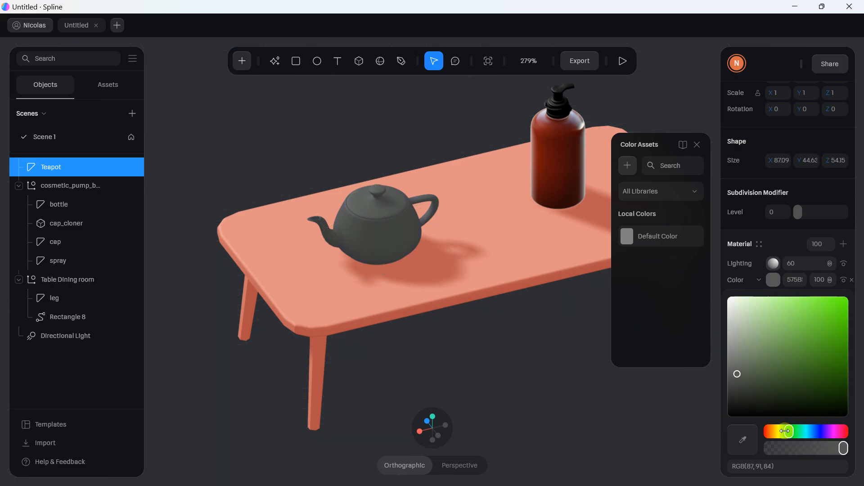
drag(786, 432, 771, 431)
click(818, 336)
click(831, 307)
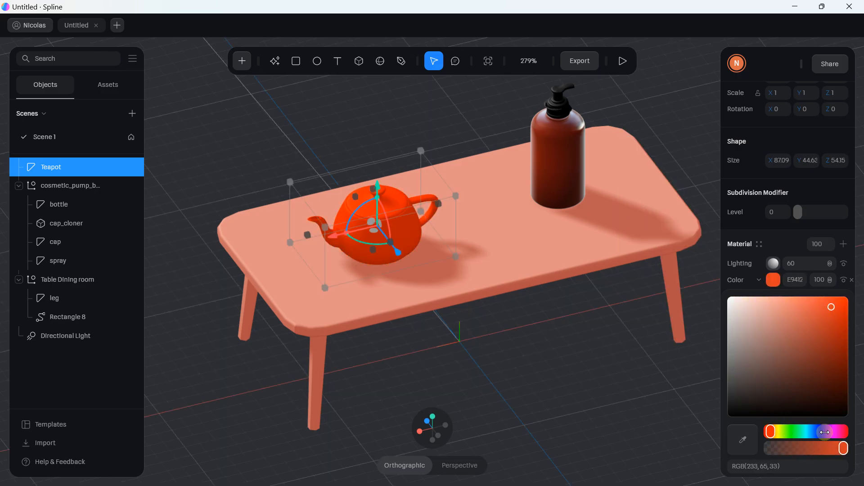
drag(824, 432, 819, 432)
drag(819, 358, 722, 358)
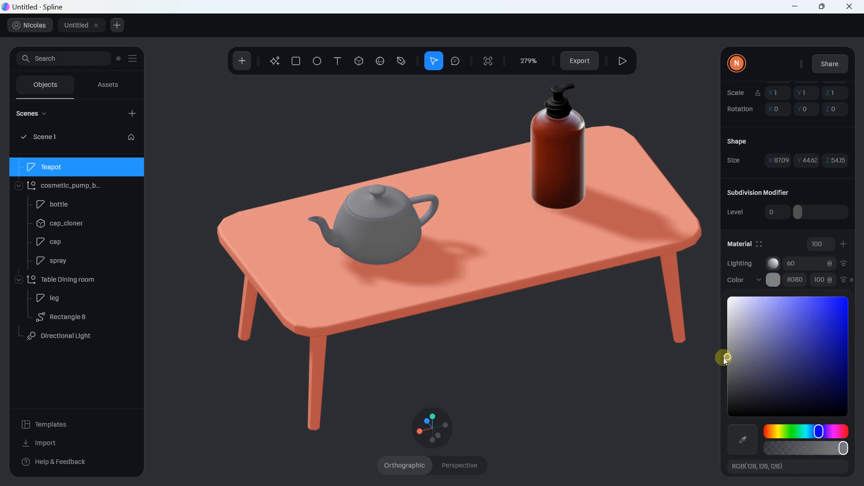
click(580, 341)
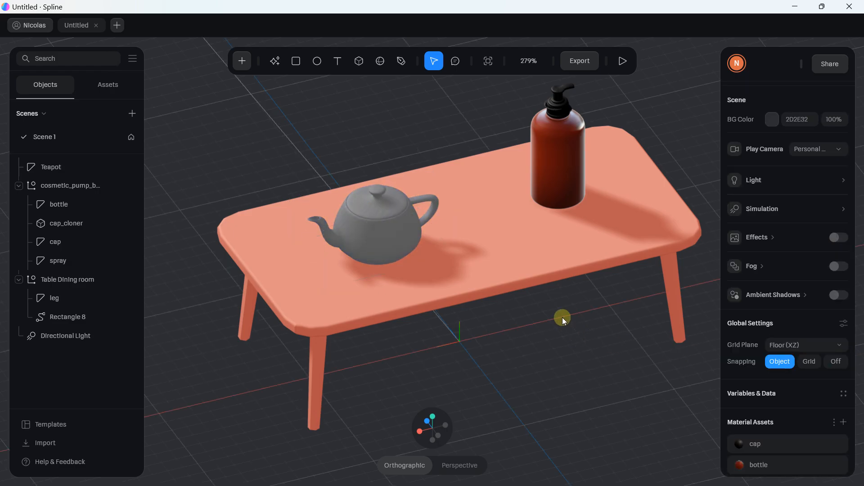
click(398, 206)
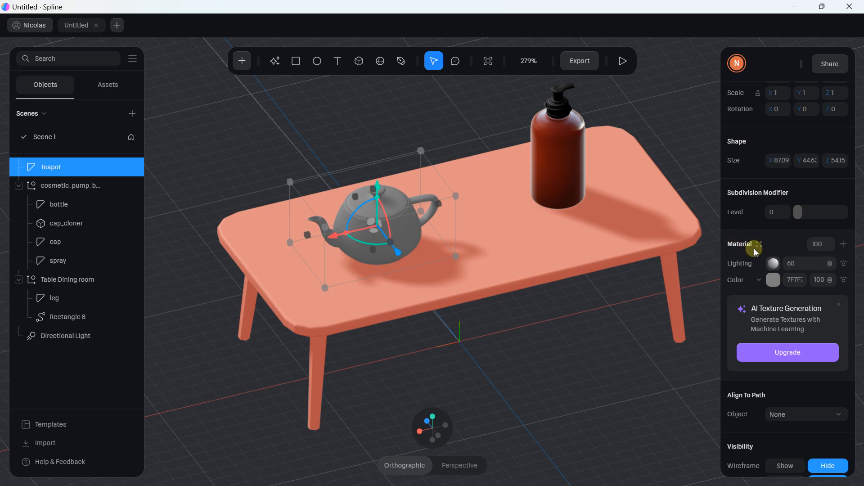
Keep Color as the teapot's material layer type, frame the whole table, and start Play
click(754, 280)
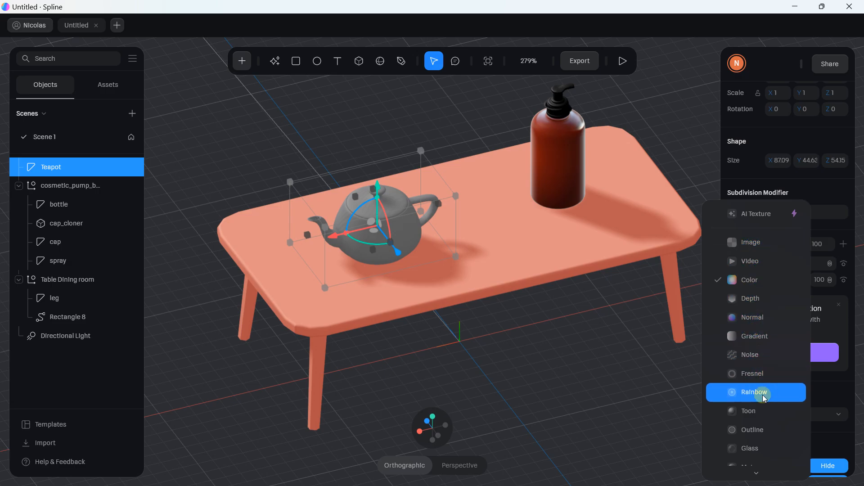
scroll(765, 428, down, 2)
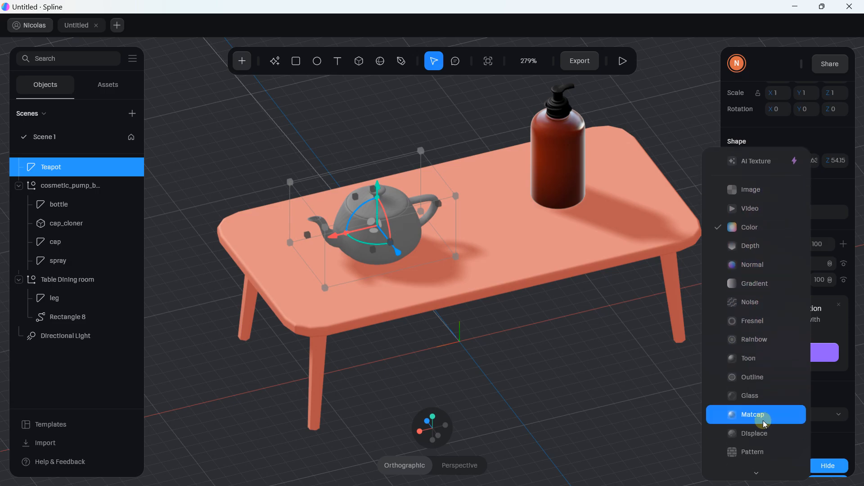
click(622, 379)
middle_drag(546, 244, 463, 266)
scroll(462, 265, down, 3)
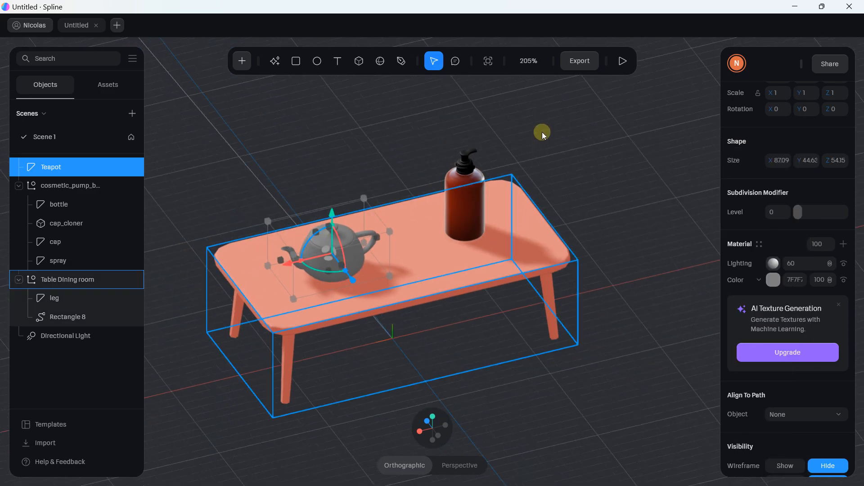
click(623, 61)
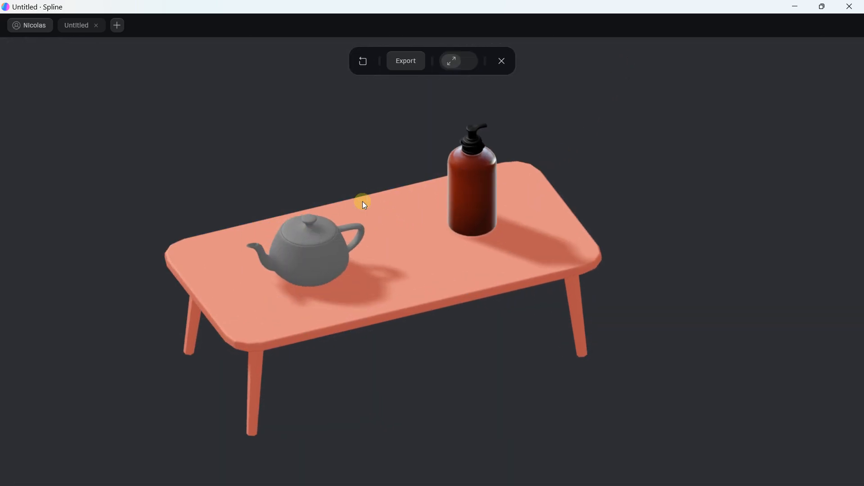
Orbit around the table in the play preview, then exit back to the editor
drag(362, 201, 357, 156)
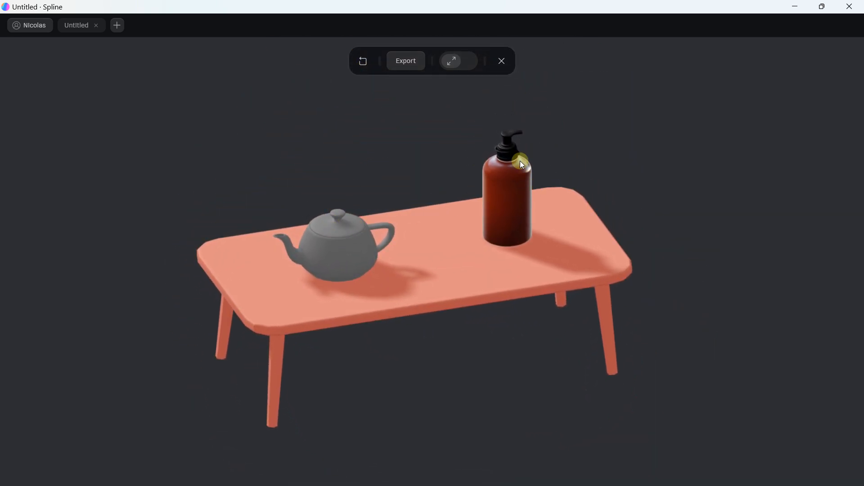
drag(322, 222, 453, 174)
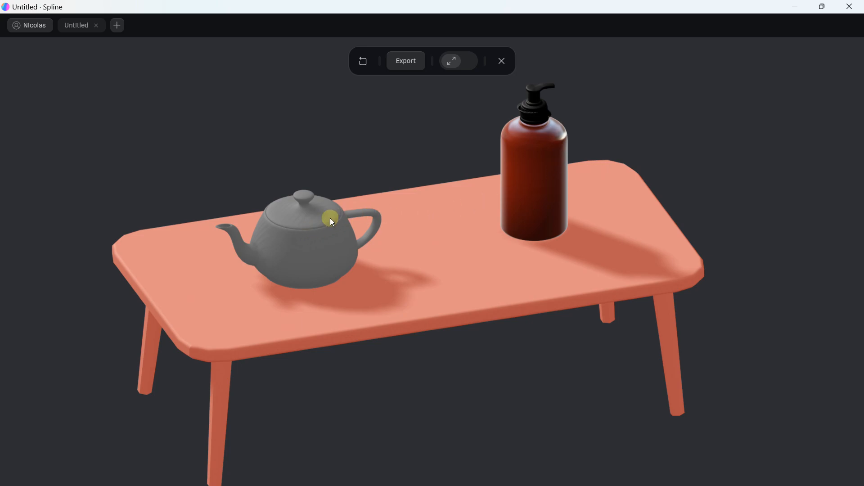
drag(540, 129, 527, 144)
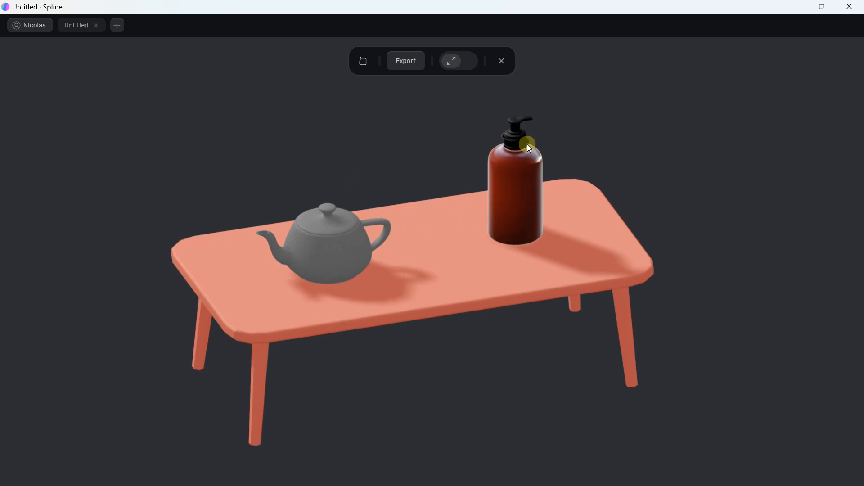
click(502, 63)
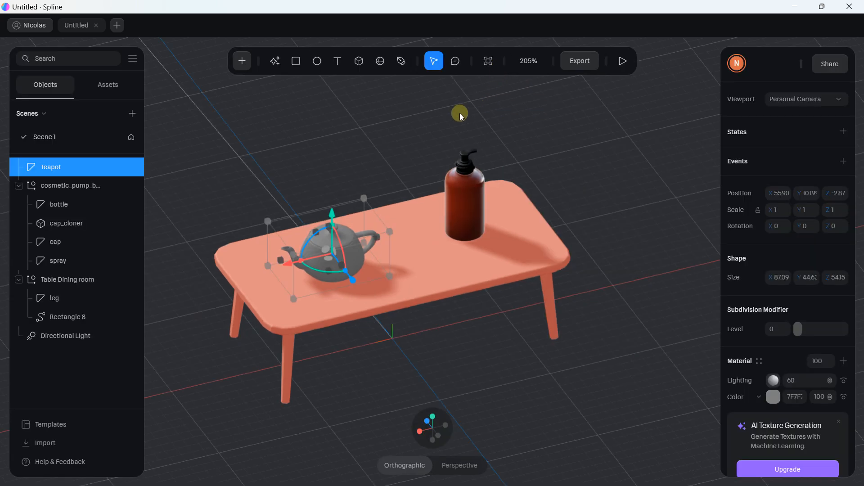
click(409, 142)
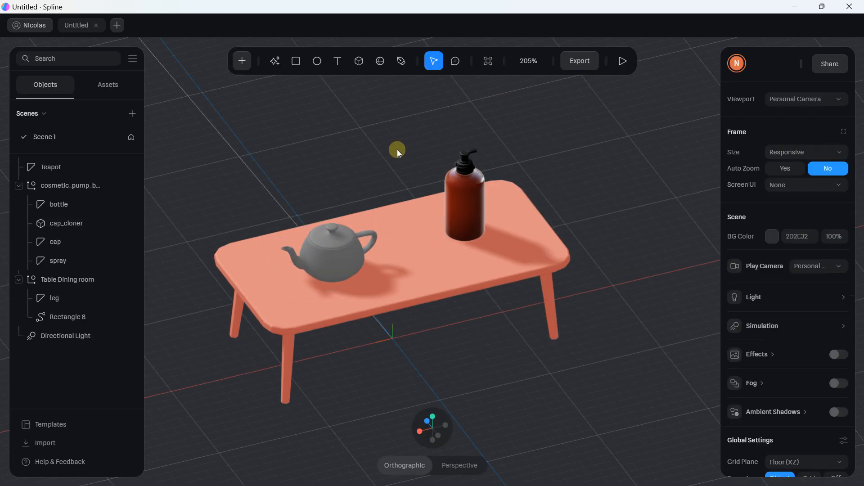
drag(398, 152, 445, 143)
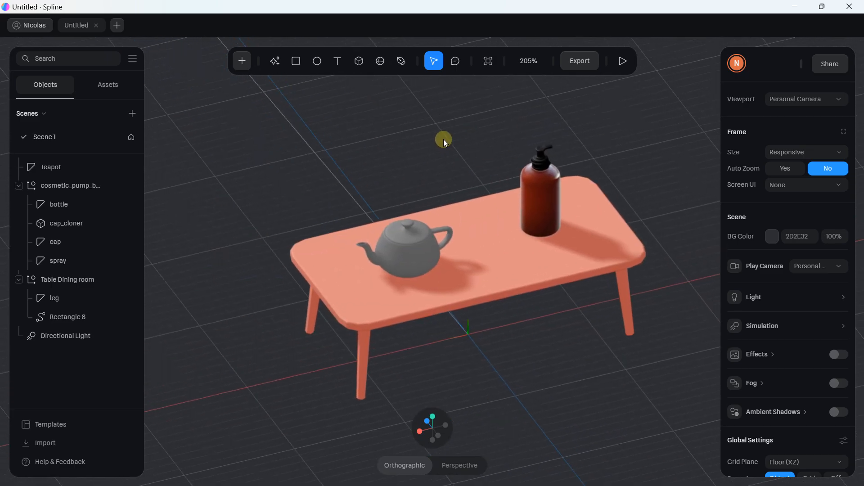
scroll(444, 136, down, 6)
middle_drag(499, 114, 476, 119)
scroll(476, 119, up, 2)
scroll(483, 140, up, 2)
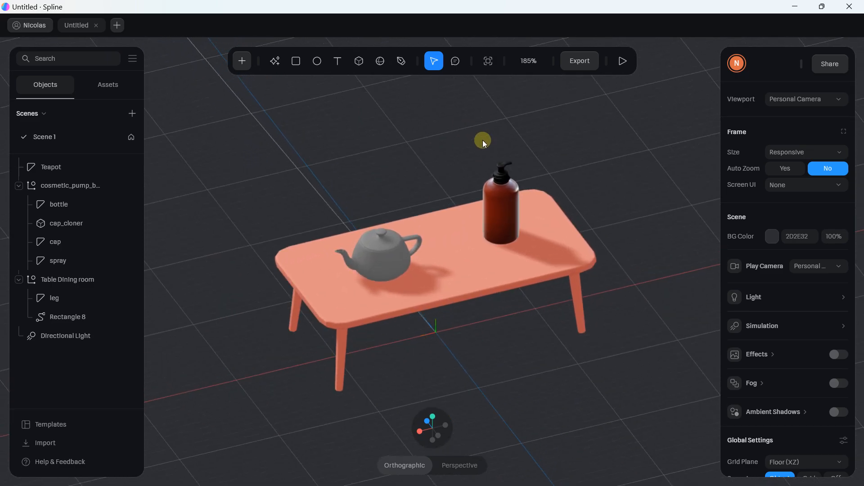
click(59, 180)
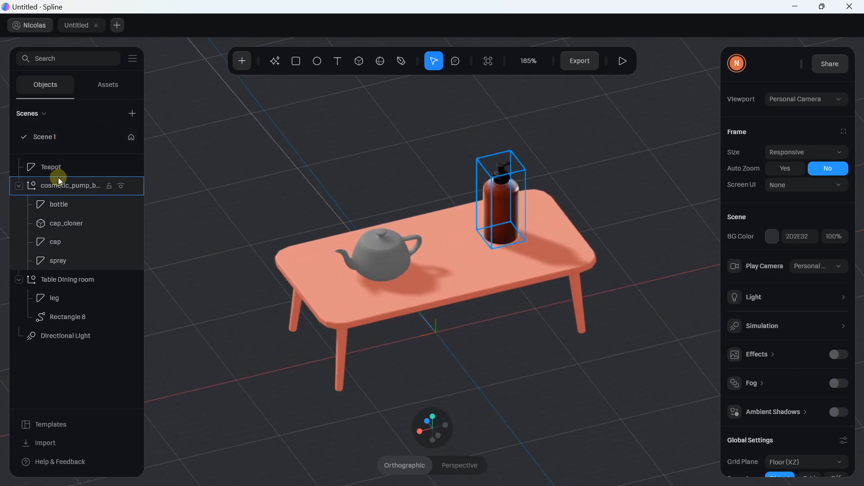
click(667, 116)
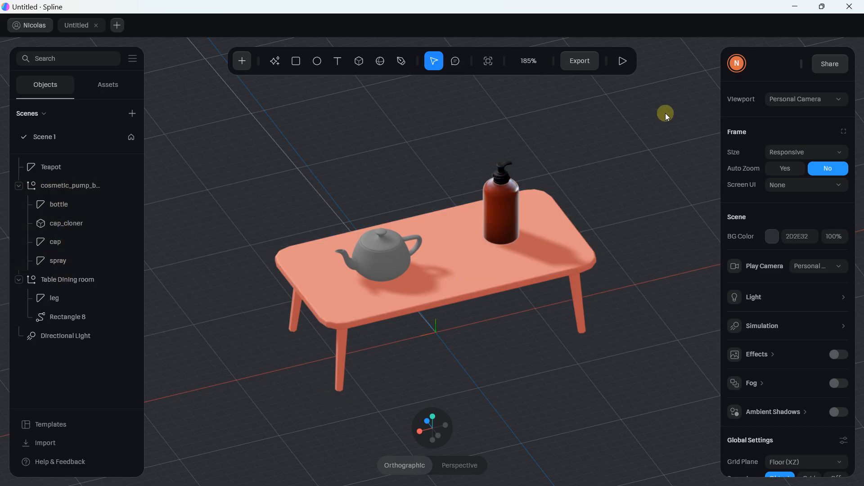
click(513, 208)
right_click(513, 209)
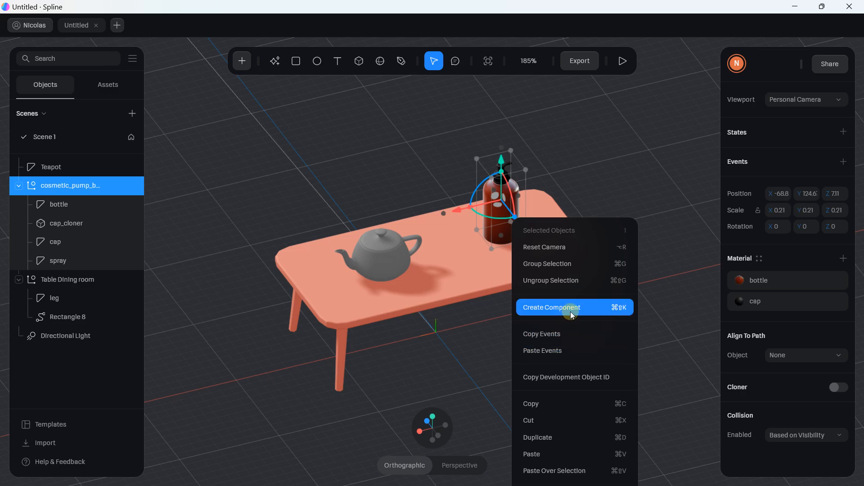
click(624, 188)
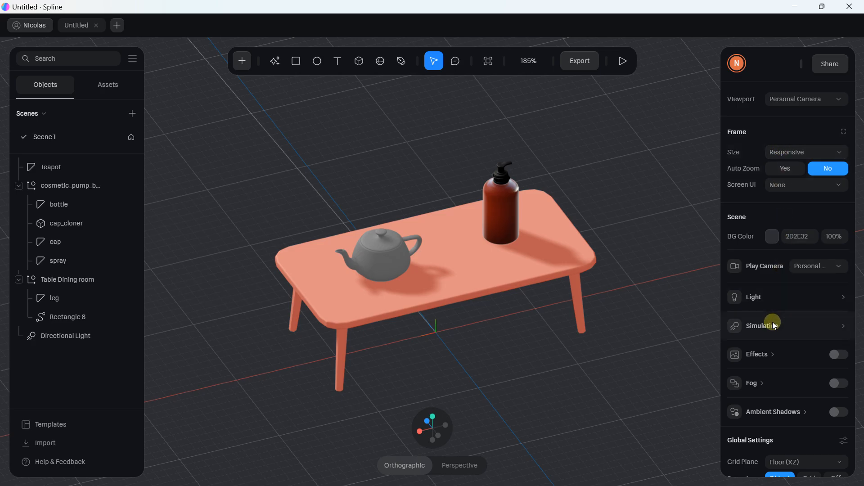
Set the scene background colour to light blue BAC8FF
click(779, 243)
mouse_move(774, 252)
mouse_down()
mouse_move(759, 253)
mouse_move(763, 247)
mouse_move(823, 283)
mouse_move(827, 342)
mouse_move(761, 244)
mouse_up()
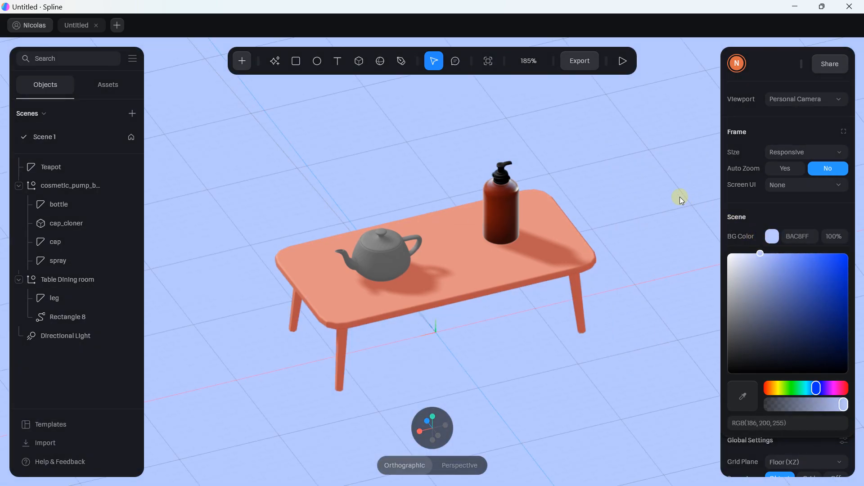
click(672, 186)
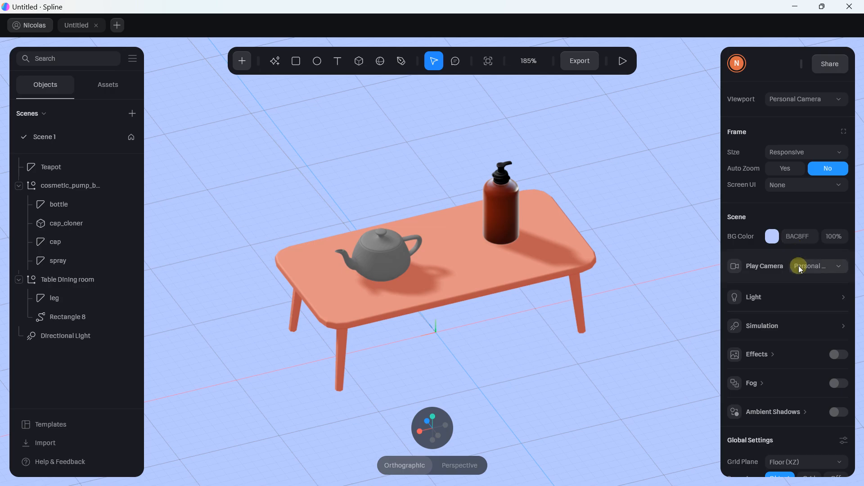
scroll(798, 266, down, 5)
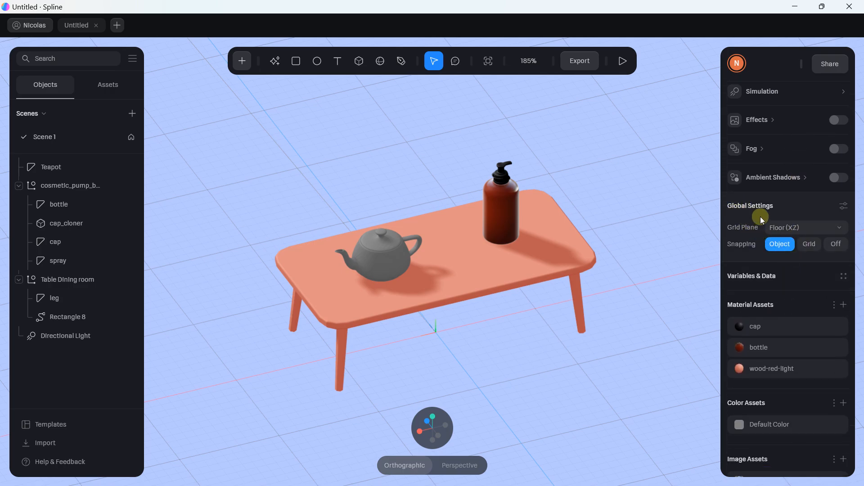
Set Grid Plane to Off in Global Settings
click(792, 230)
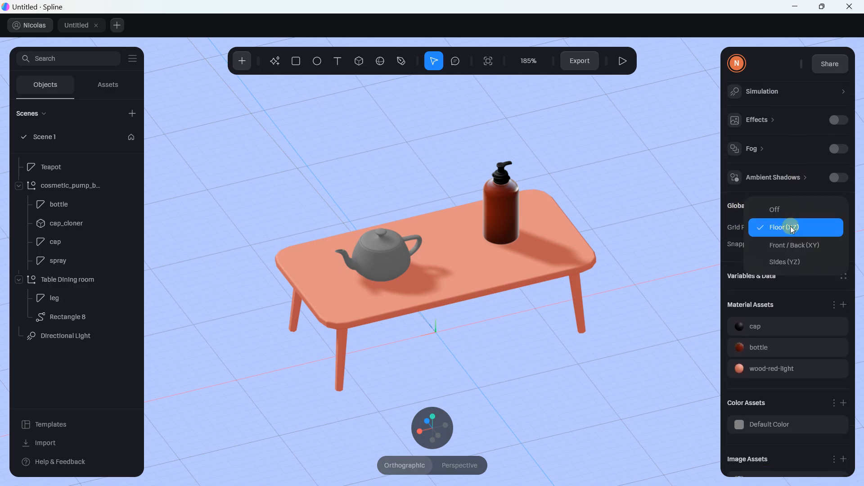
click(785, 213)
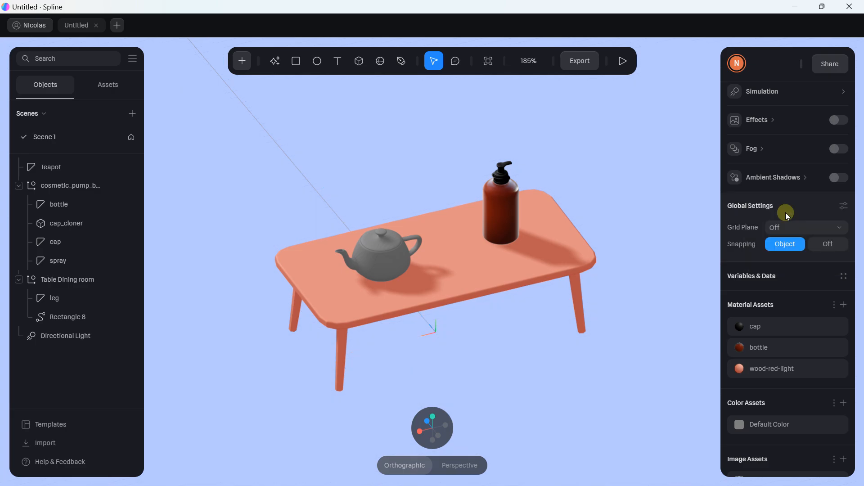
scroll(765, 246, down, 3)
scroll(757, 251, down, 1)
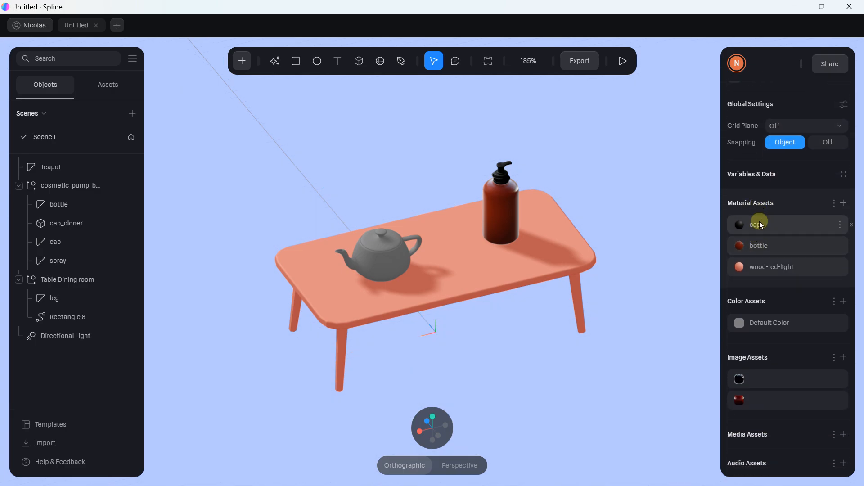
click(529, 243)
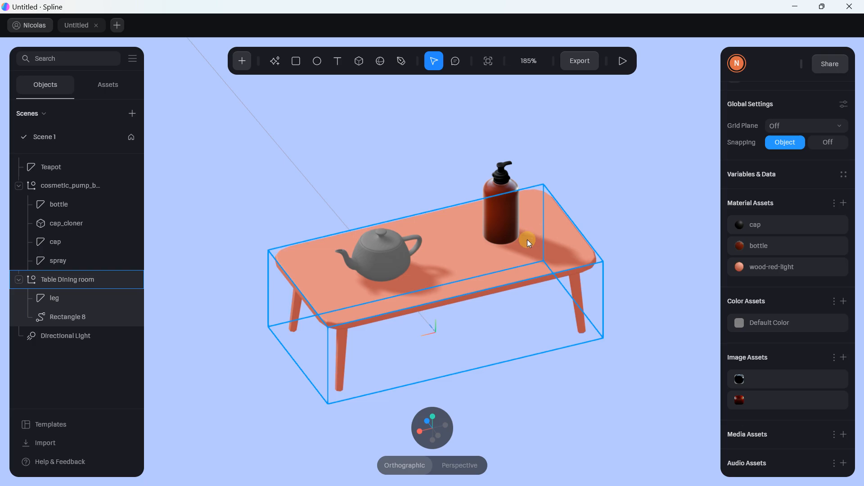
Recolour the table's wood-red-light material to deep orange-brown (RGB 104, 77, 31)
click(550, 236)
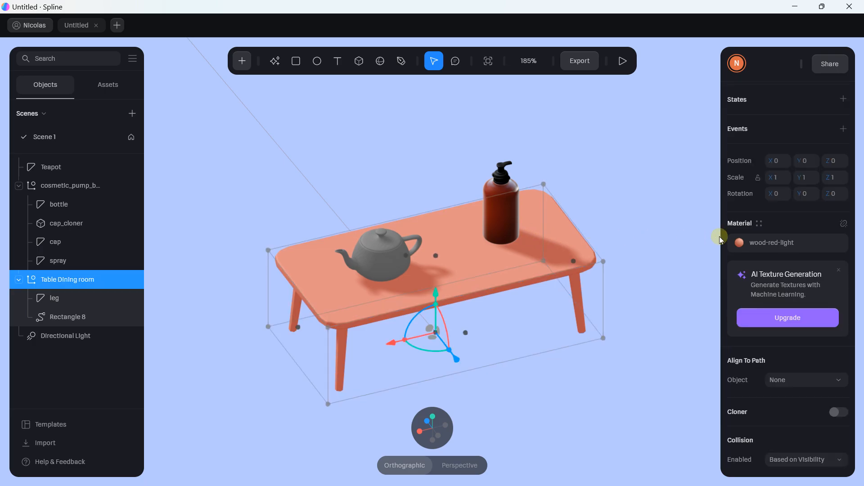
click(759, 245)
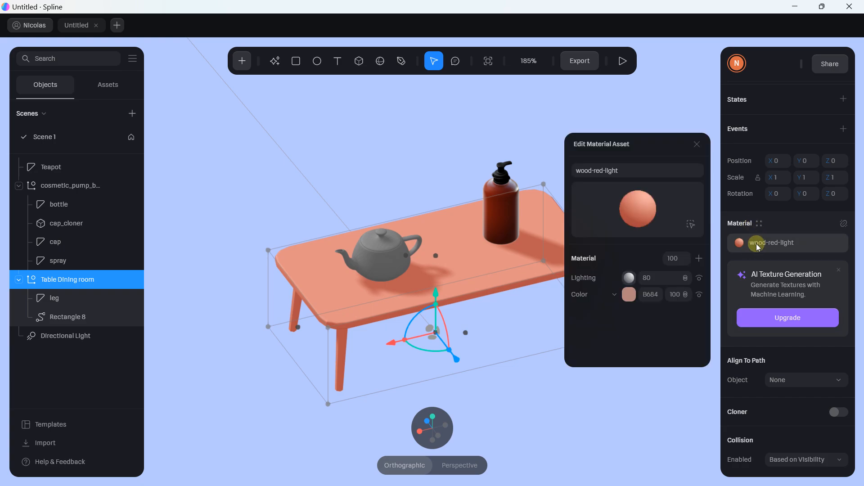
click(629, 295)
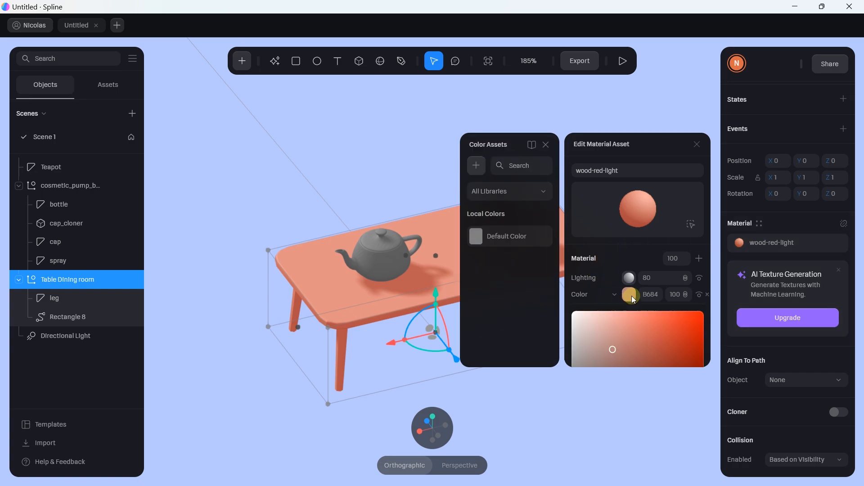
scroll(633, 310, down, 3)
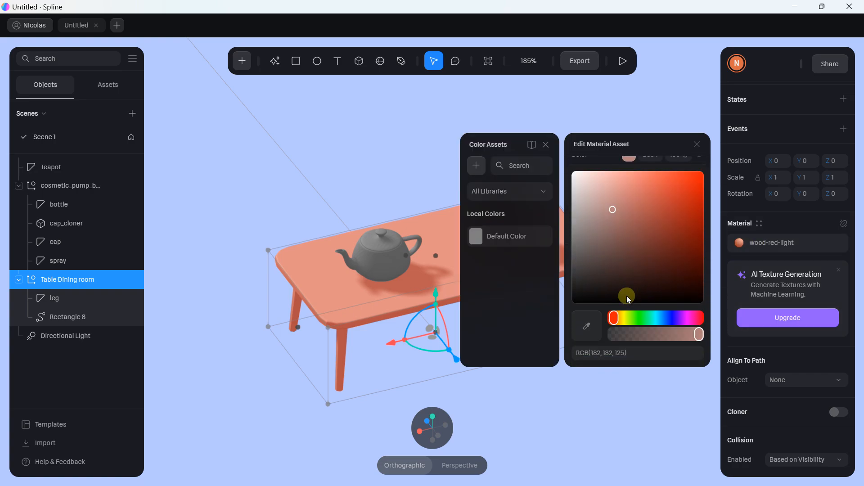
click(621, 318)
drag(612, 210, 664, 249)
Raise the scene's ambient light intensity to about 2.13
click(571, 115)
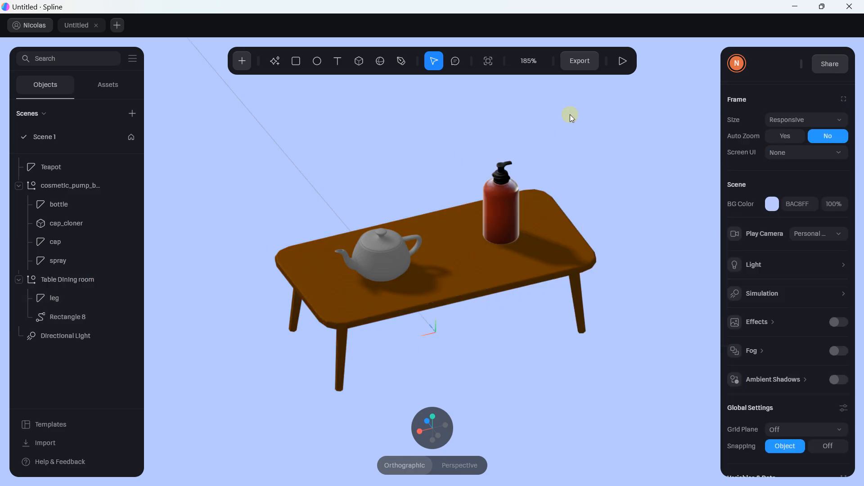
scroll(392, 210, down, 4)
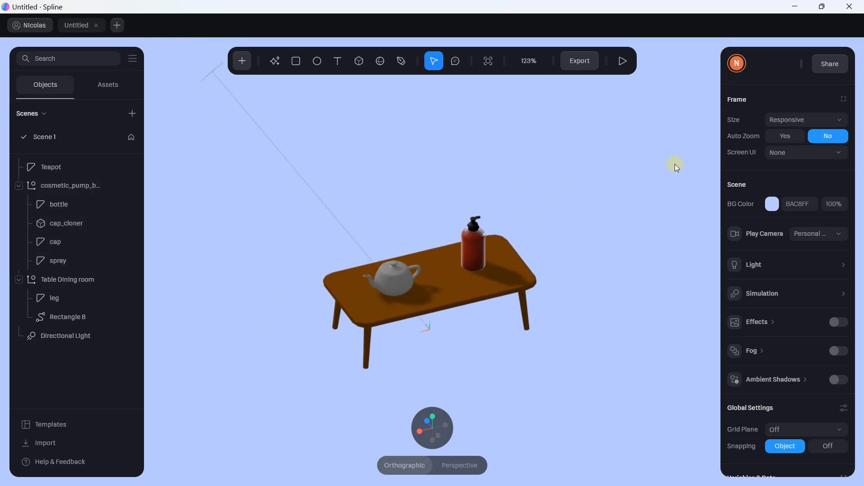
click(759, 263)
drag(817, 315, 821, 321)
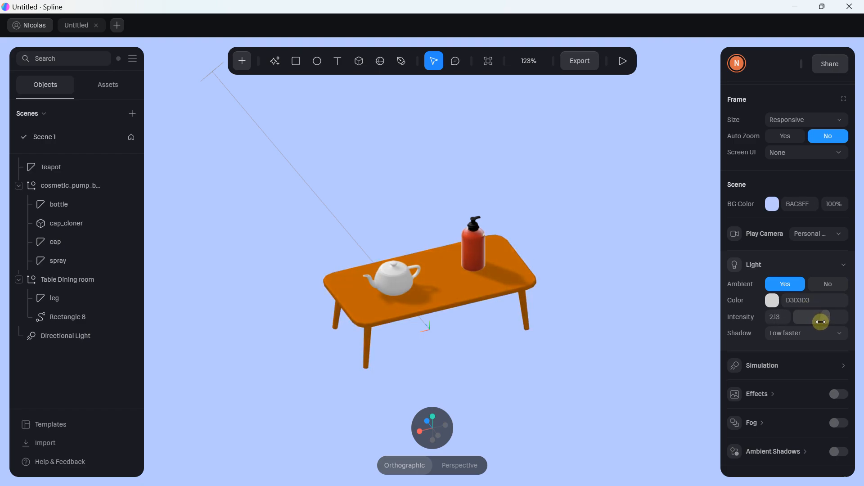
scroll(328, 180, up, 3)
click(235, 132)
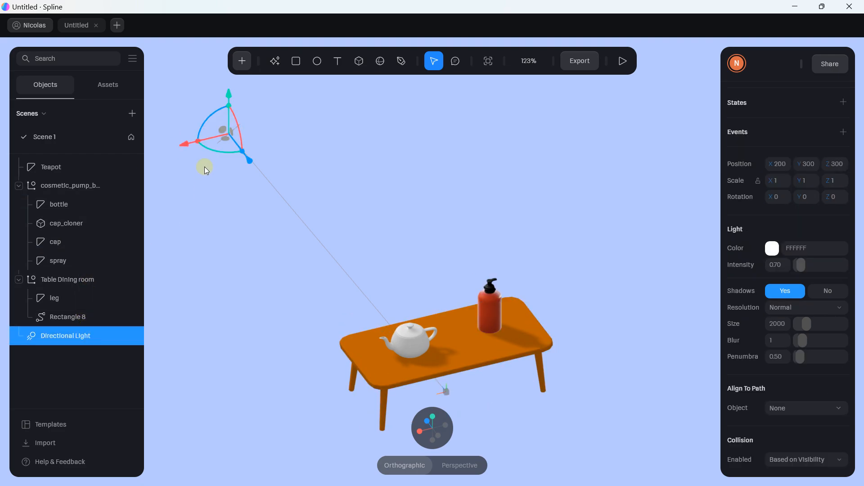
Move the Directional Light along its Z axis
click(242, 61)
scroll(262, 265, down, 10)
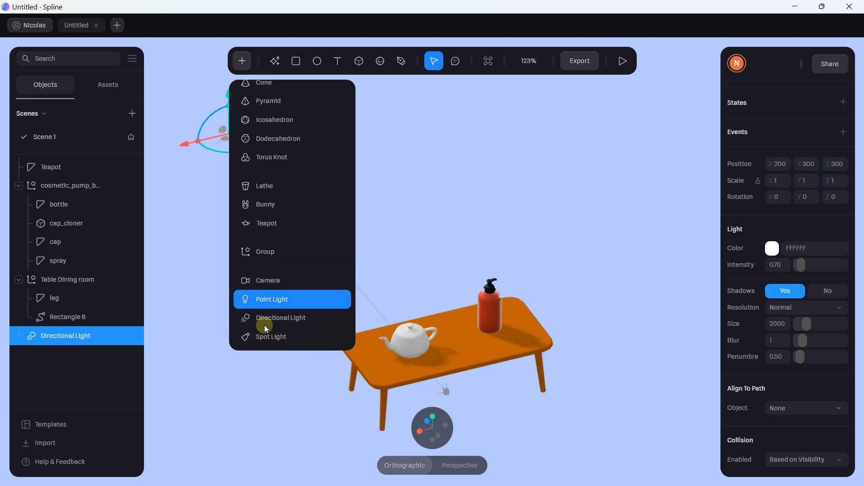
click(189, 257)
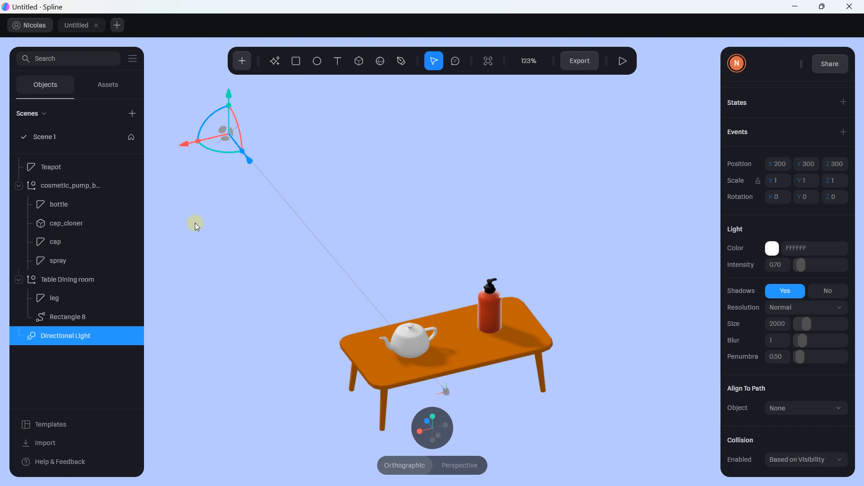
scroll(379, 337, up, 2)
scroll(384, 335, down, 1)
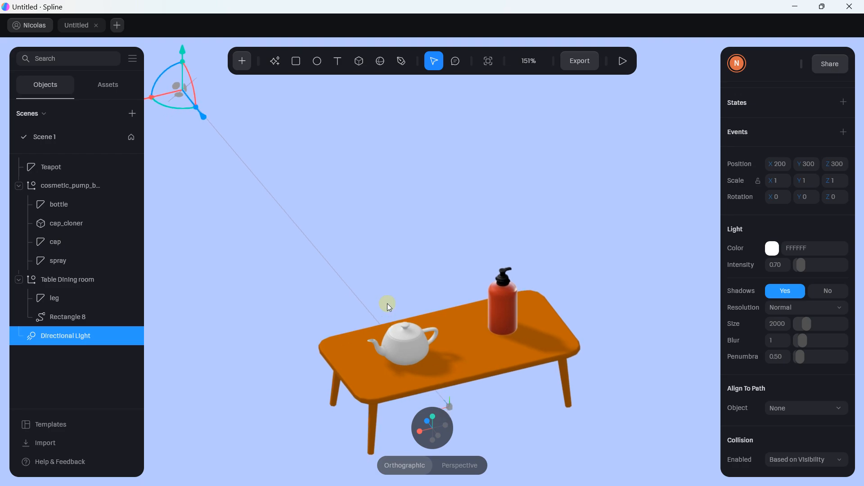
scroll(387, 304, down, 2)
drag(247, 149, 273, 209)
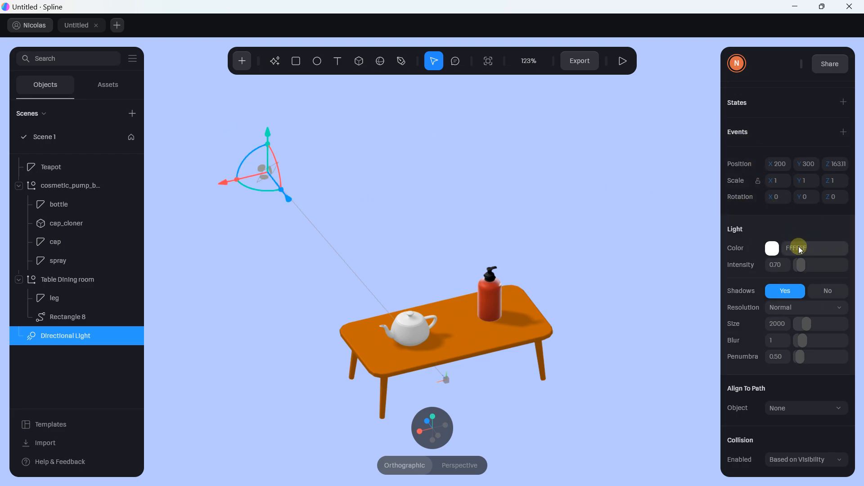
Set the light's shadow size to ~3559, blur 0.51, penumbra 2.11 and intensity 0.80
drag(803, 323, 802, 343)
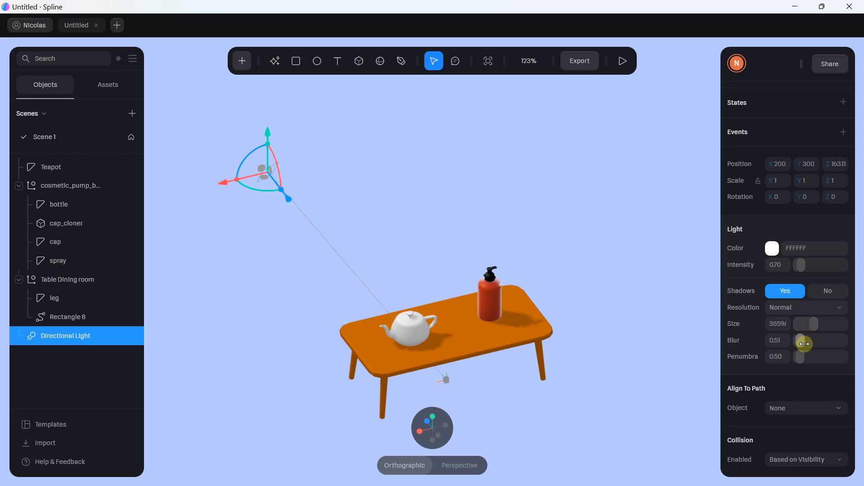
scroll(400, 331, up, 5)
scroll(431, 387, down, 3)
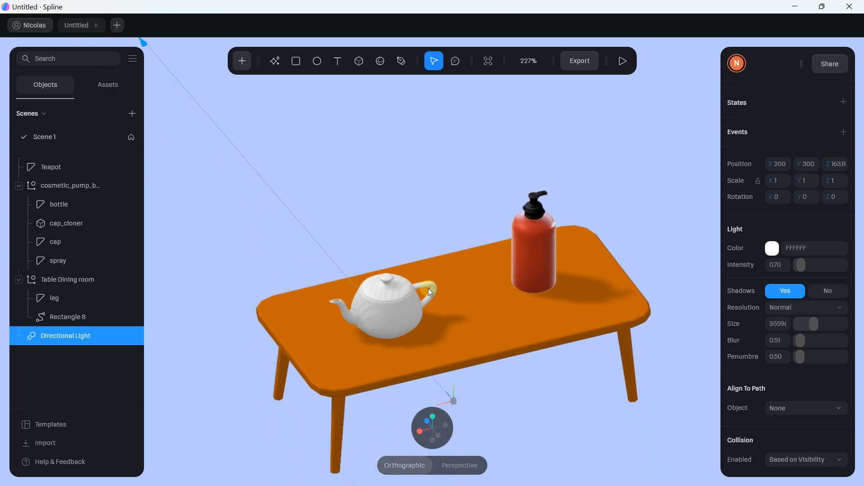
drag(802, 356, 806, 355)
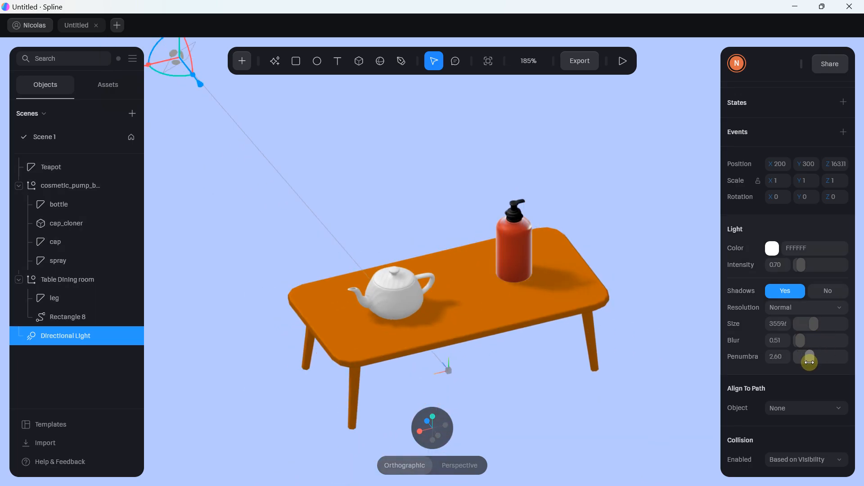
mouse_move(803, 267)
mouse_down()
mouse_move(818, 266)
mouse_move(801, 268)
mouse_up()
scroll(508, 204, down, 3)
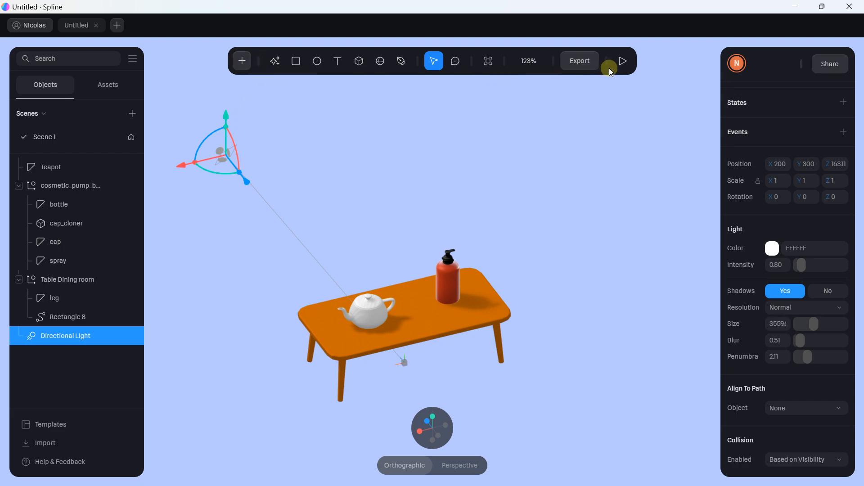
click(623, 63)
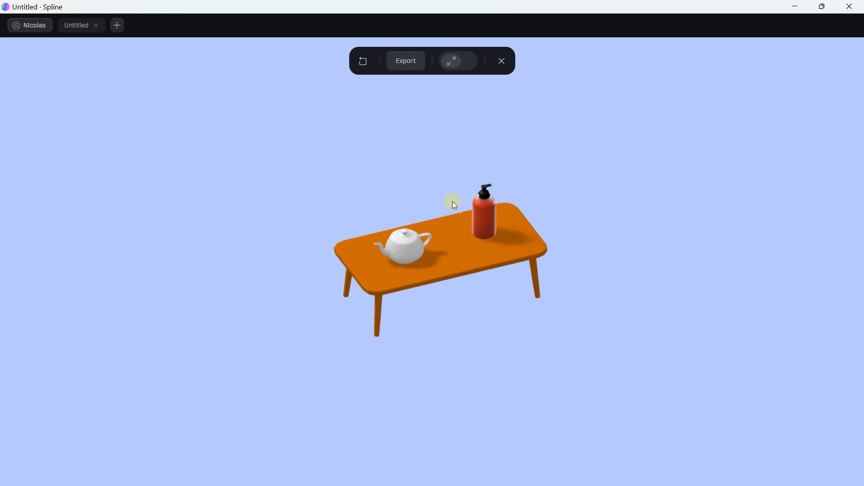
scroll(452, 201, up, 5)
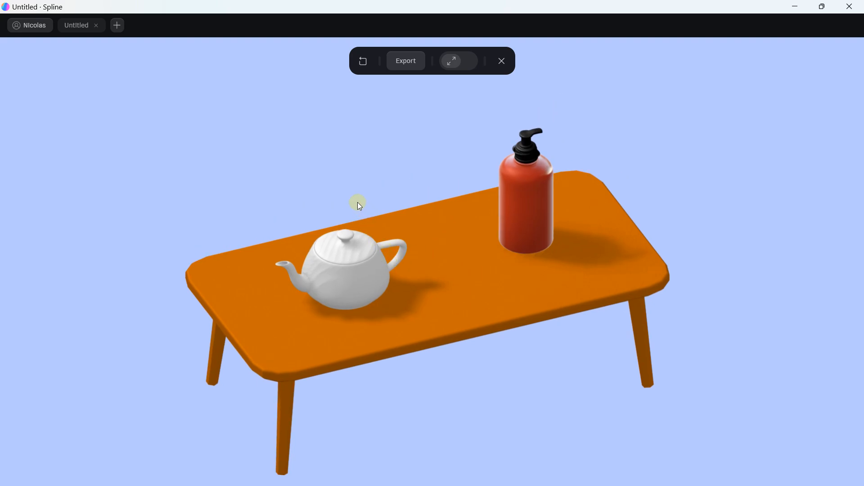
drag(359, 205, 375, 177)
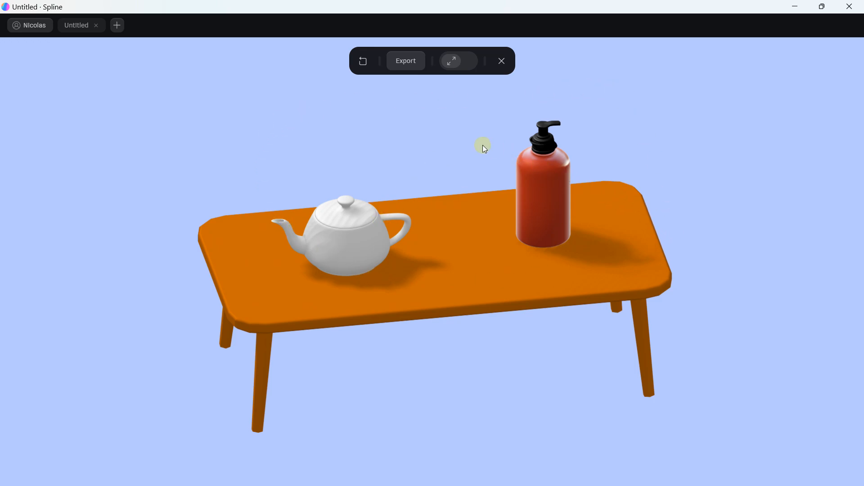
click(502, 61)
middle_drag(416, 214, 442, 210)
scroll(444, 177, up, 2)
scroll(444, 182, down, 3)
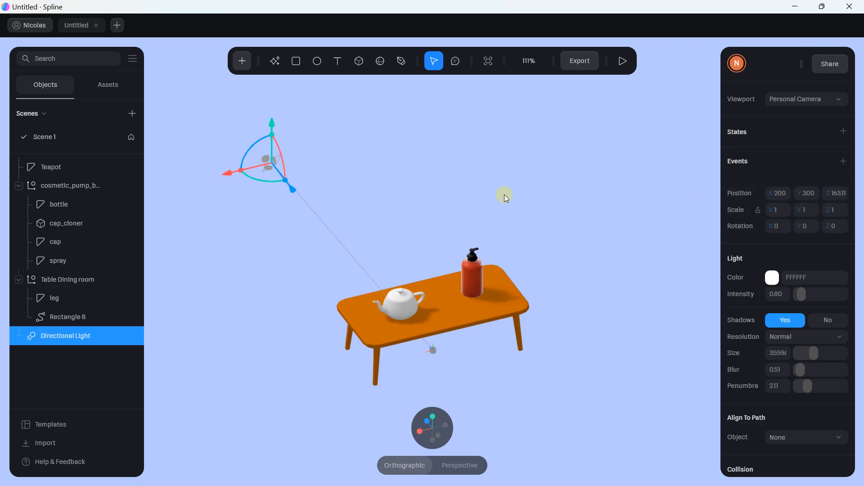
scroll(516, 203, down, 3)
drag(523, 236, 498, 201)
drag(539, 276, 553, 211)
click(457, 460)
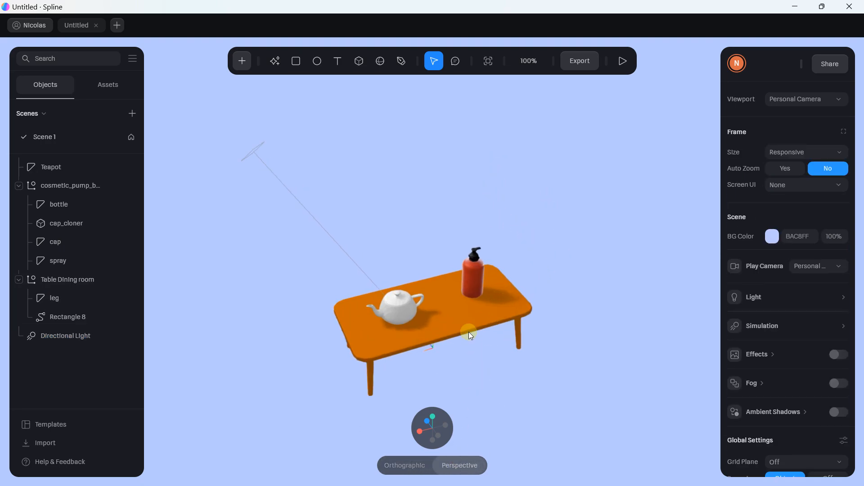
scroll(468, 331, up, 2)
click(482, 231)
click(411, 383)
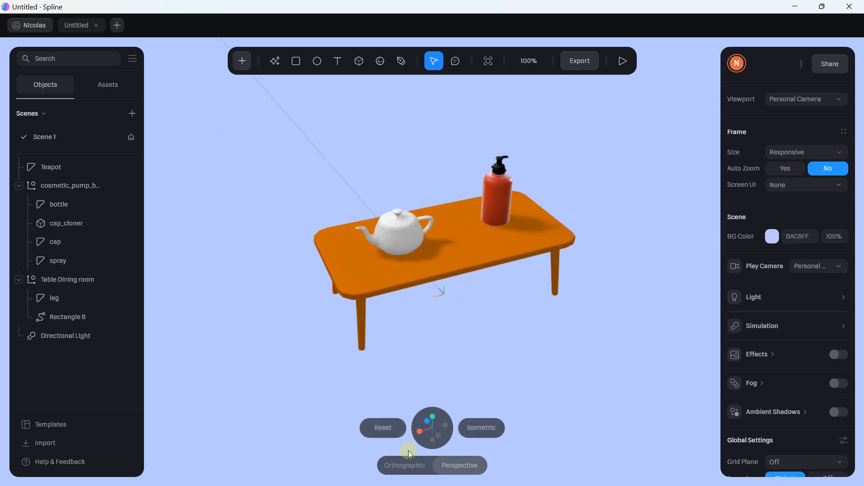
click(408, 461)
scroll(814, 232, down, 1)
scroll(814, 231, down, 2)
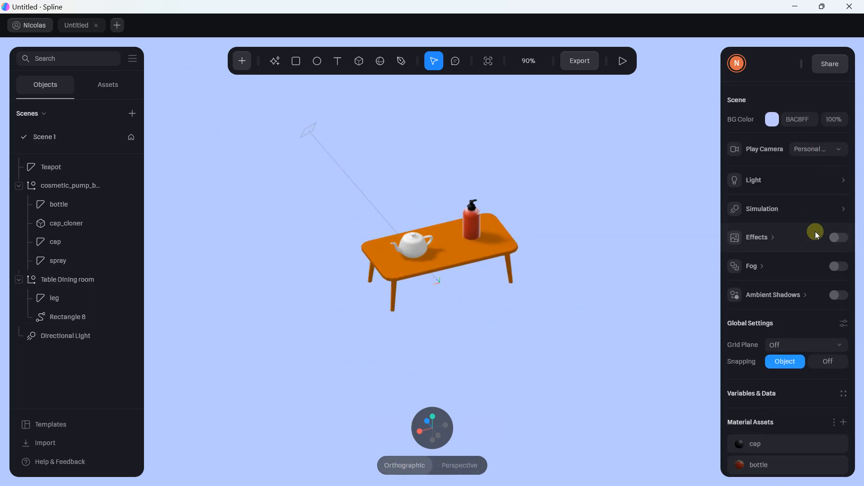
scroll(814, 231, up, 1)
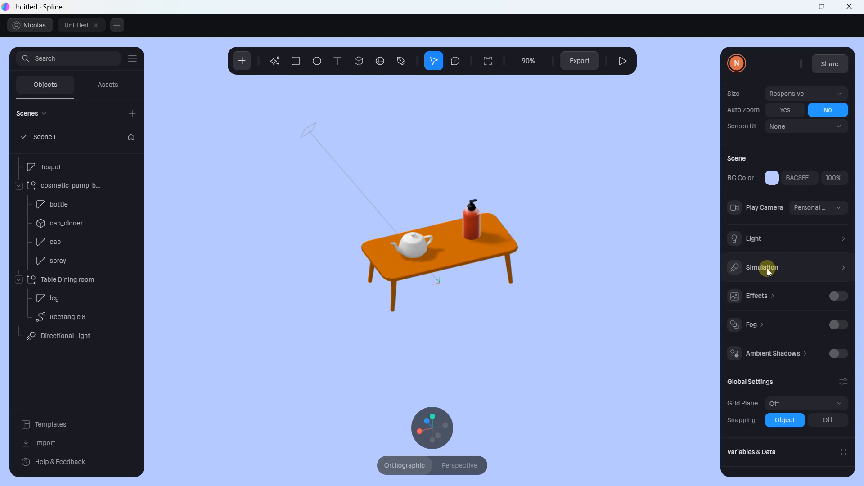
scroll(529, 159, up, 5)
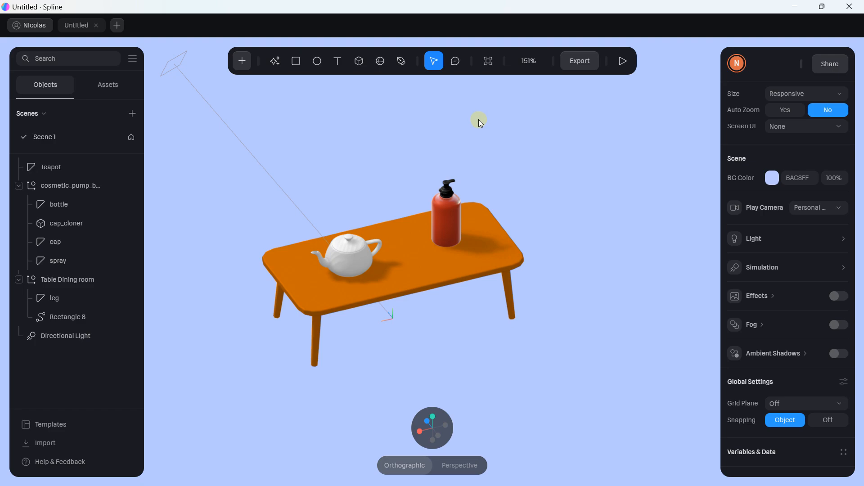
right_drag(479, 119, 508, 130)
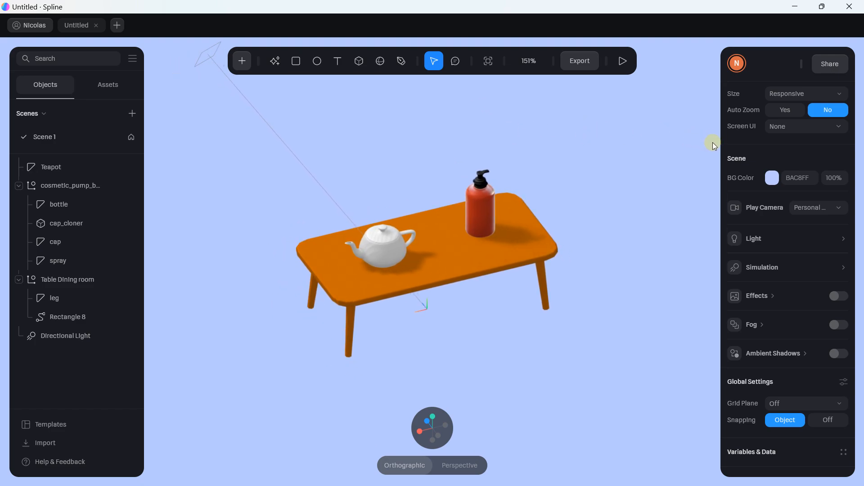
scroll(628, 135, down, 5)
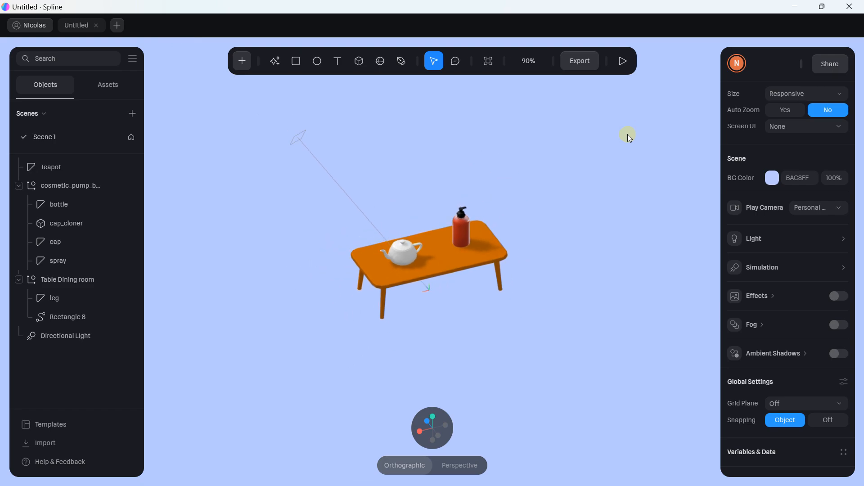